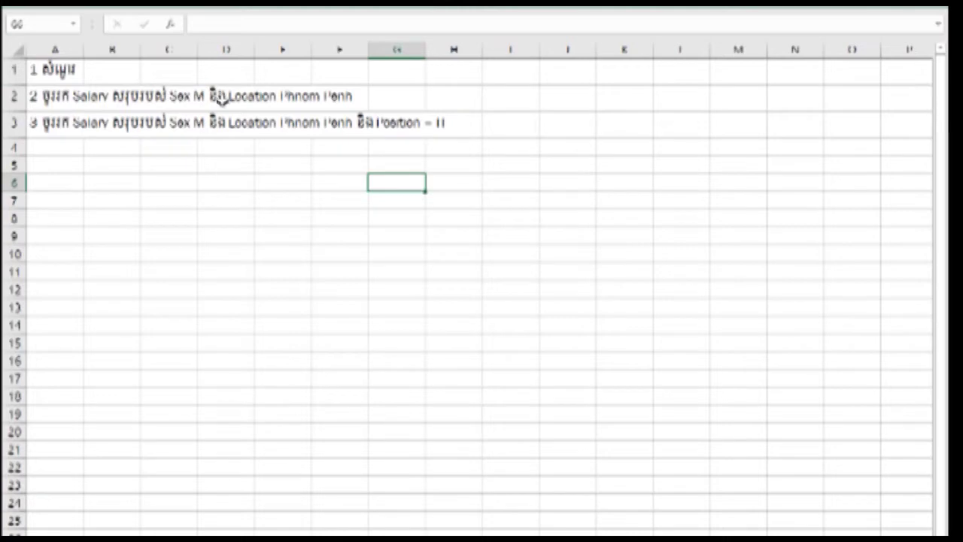
# Insert an equals sign after "Location" in the question text in A2
pyautogui.click(56, 104)
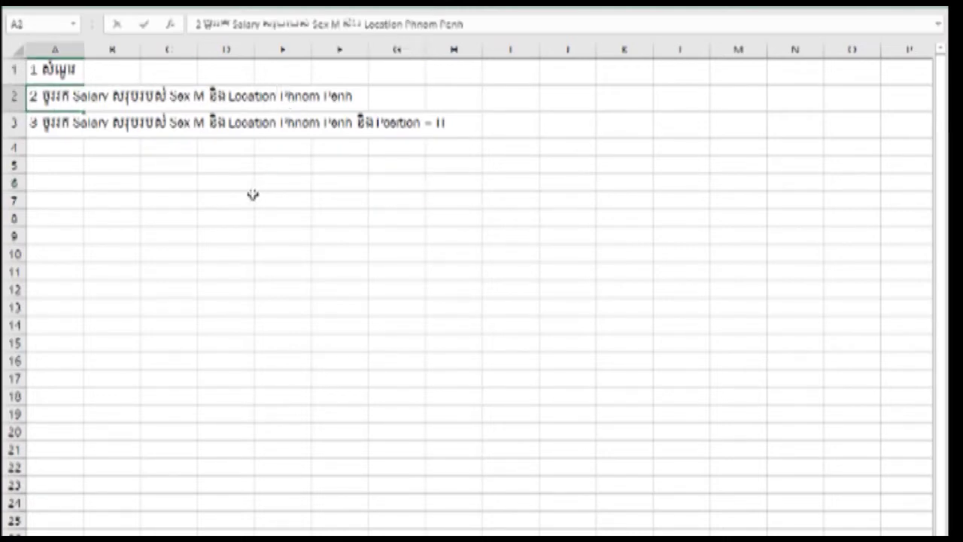
pyautogui.write('=')
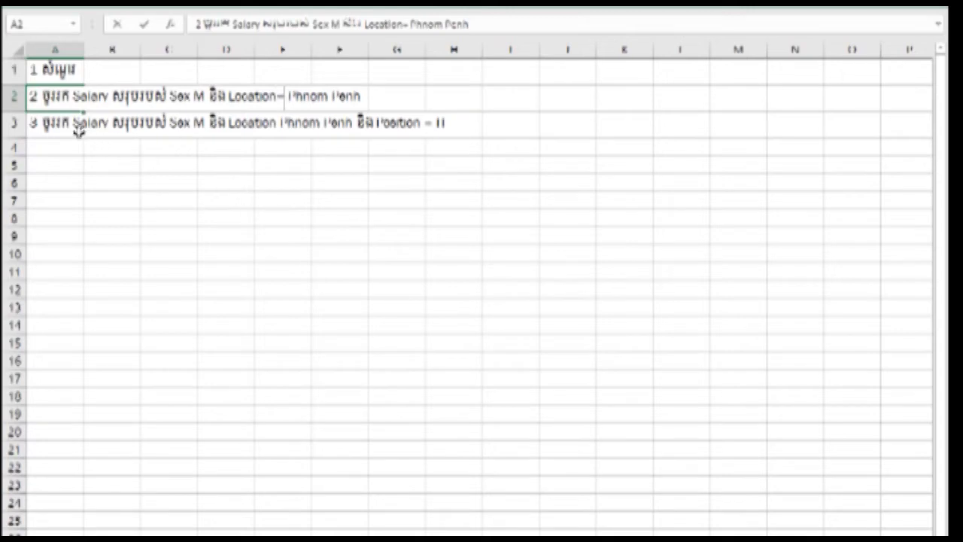
pyautogui.click(41, 125)
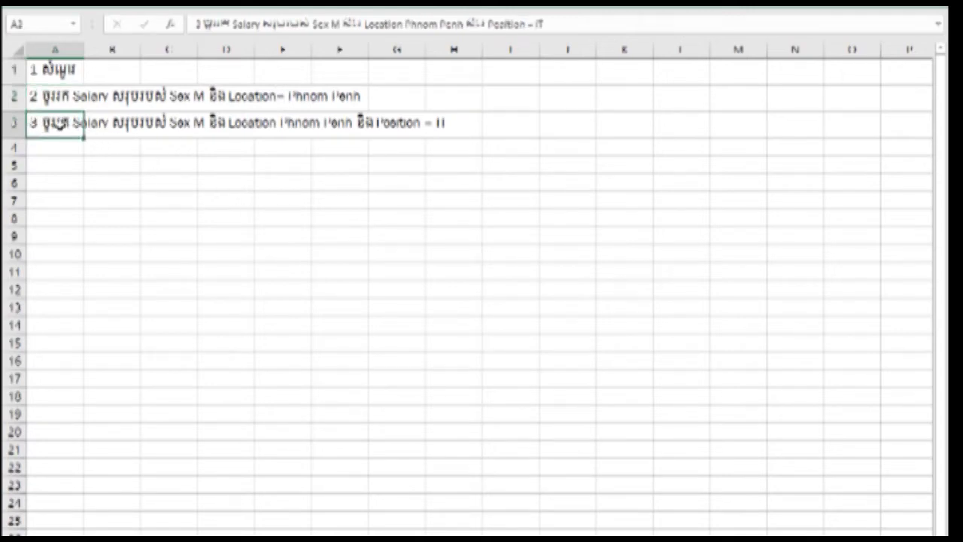
# In the question in A3, insert an equals sign before "Phnom Penh" and replace the position IT with Doctor
pyautogui.doubleClick(42, 124)
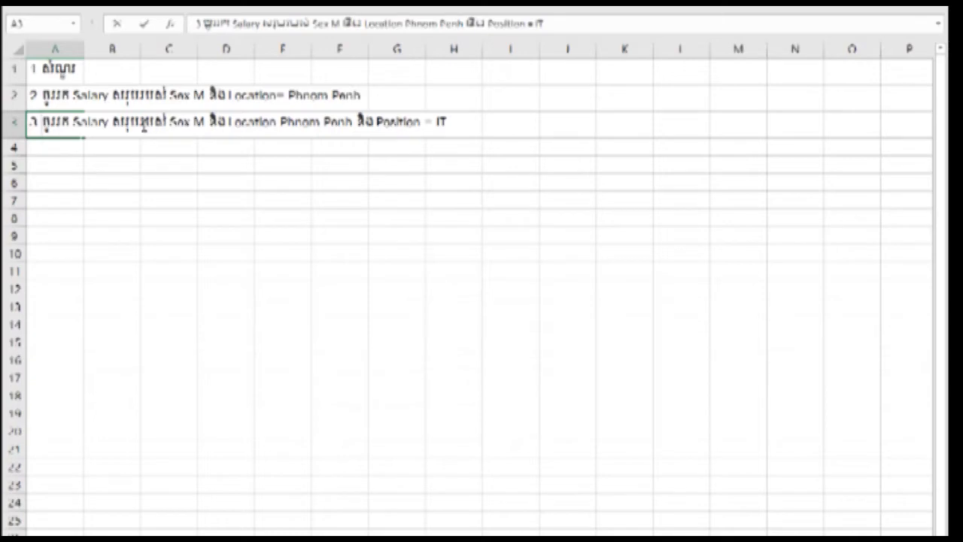
pyautogui.click(279, 122)
pyautogui.write('=')
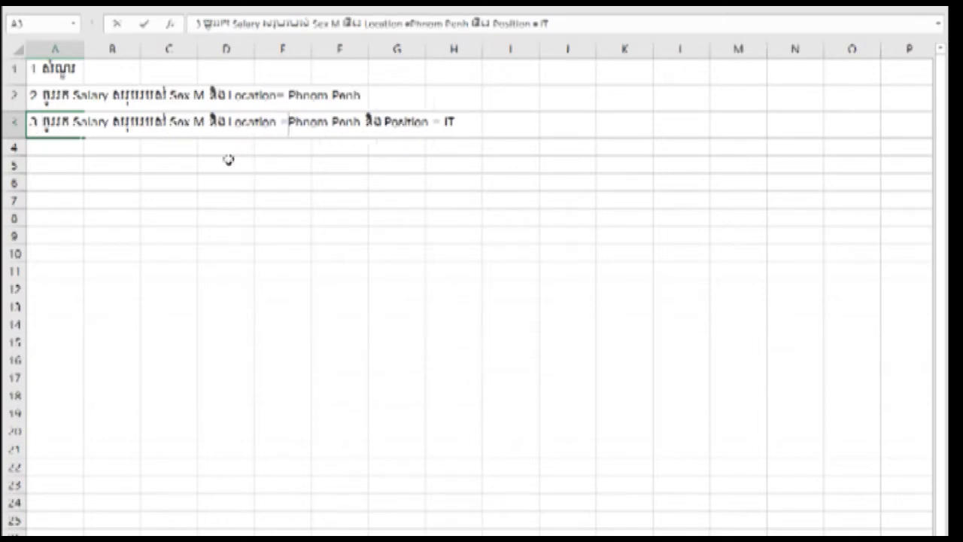
pyautogui.doubleClick(449, 122)
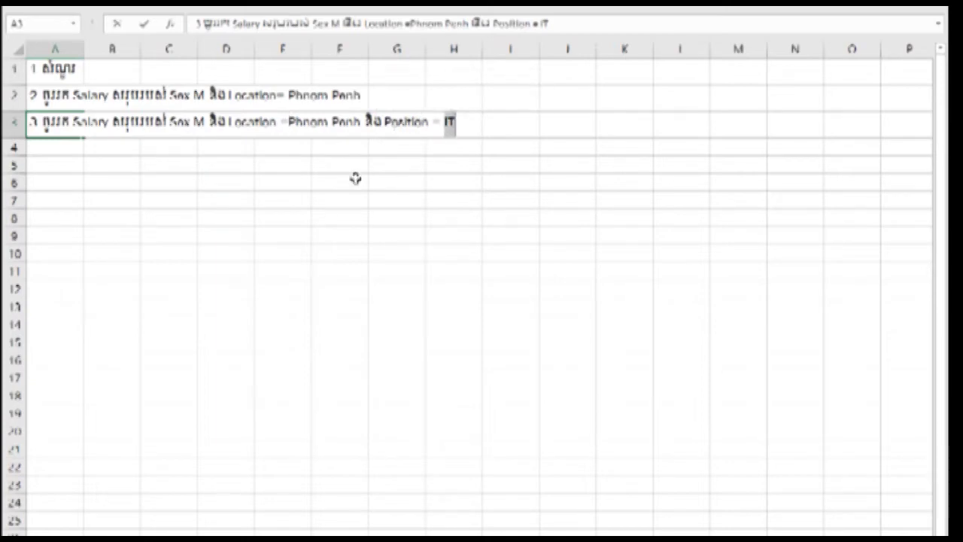
pyautogui.write('Do')
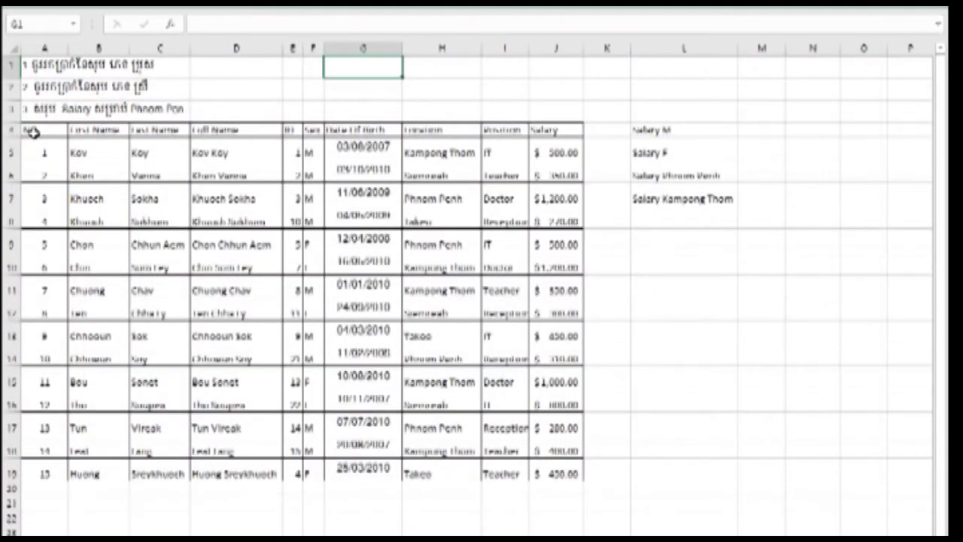
# Copy the employee table A4:J19, including its headers, from the other exercise sheet
pyautogui.moveTo(42, 130); pyautogui.dragTo(564, 472)
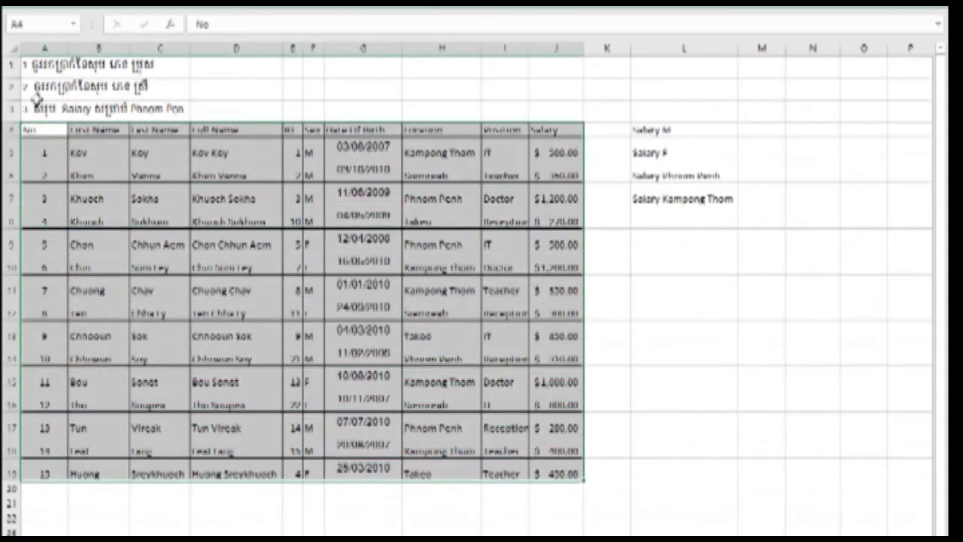
pyautogui.click(64, 6)
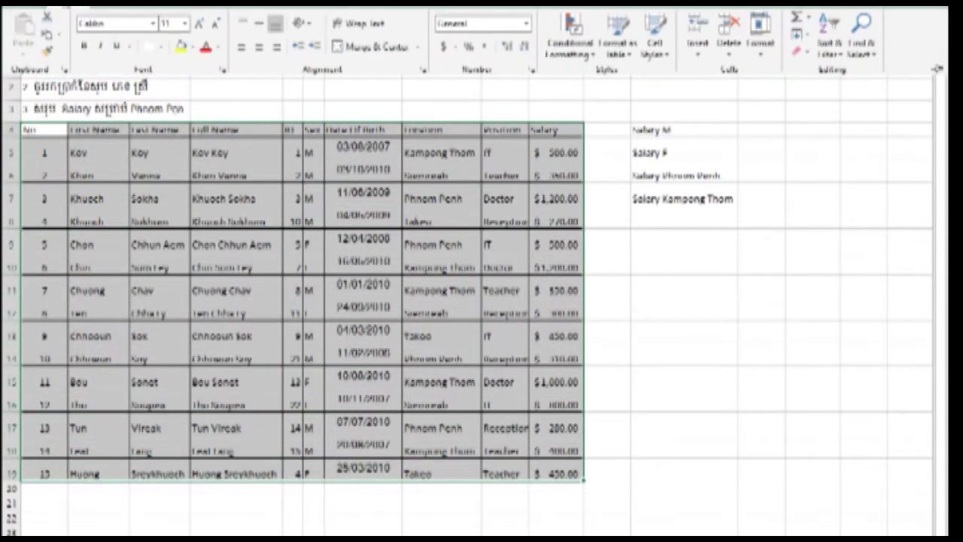
pyautogui.click(46, 36)
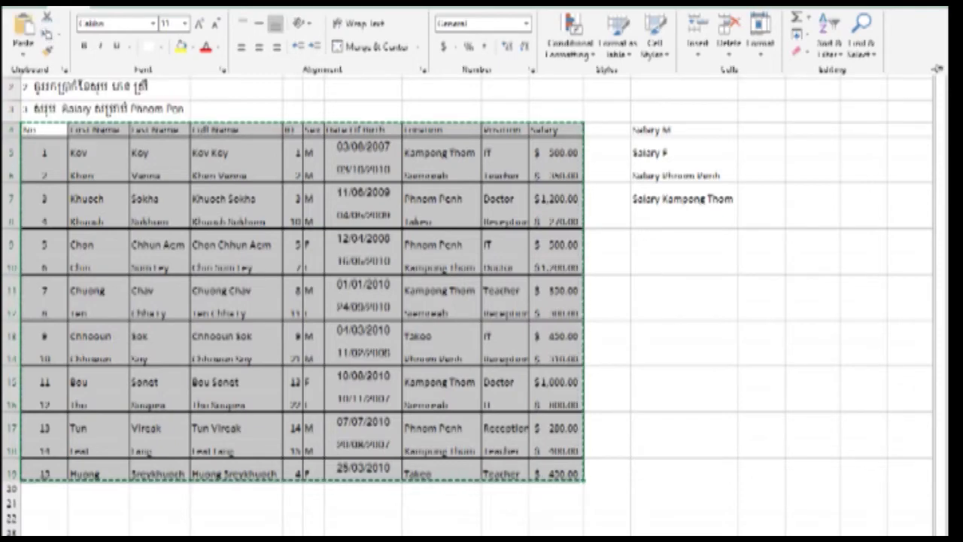
# Paste the copied employee table at A4 of the sheet with the Sex, Location and Position questions
pyautogui.hotkey('ctrl', 'pagedown')
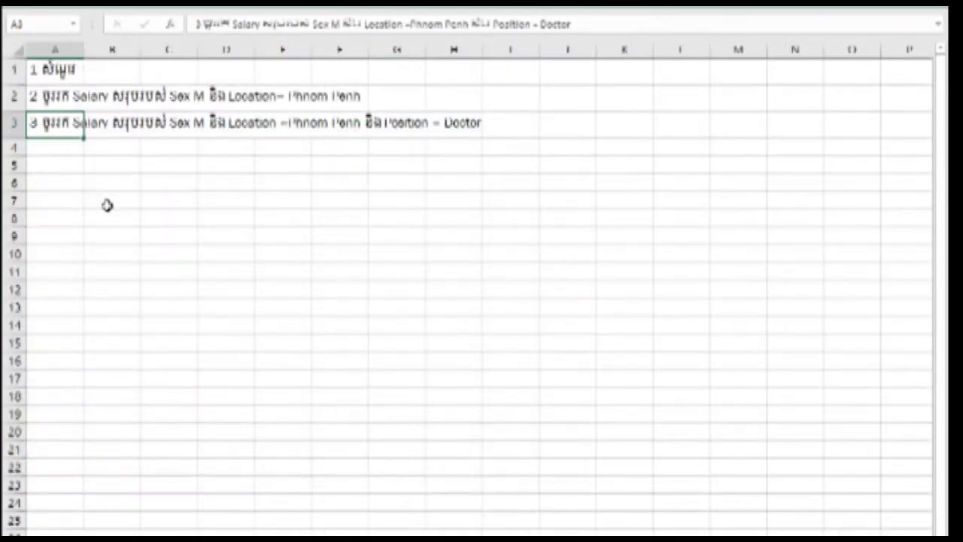
pyautogui.click(47, 149)
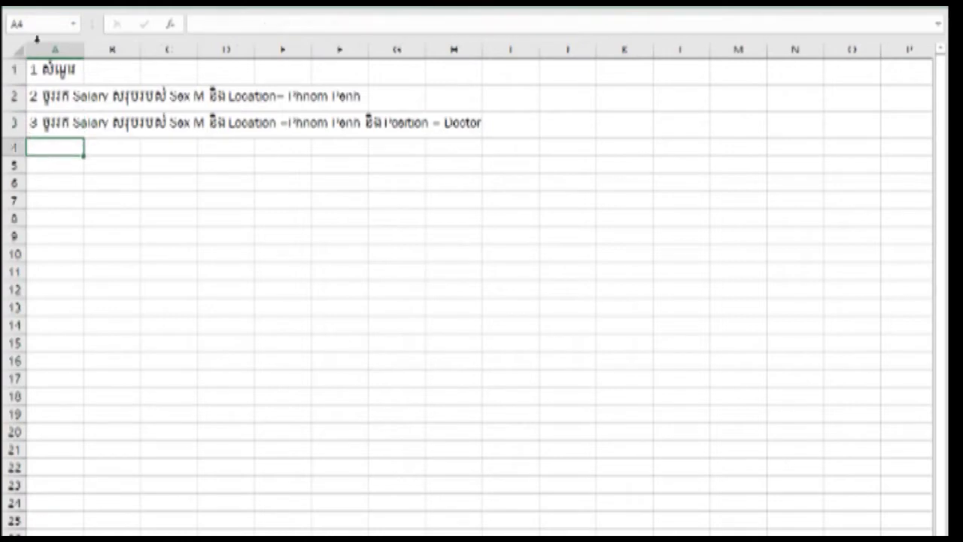
pyautogui.click(73, 7)
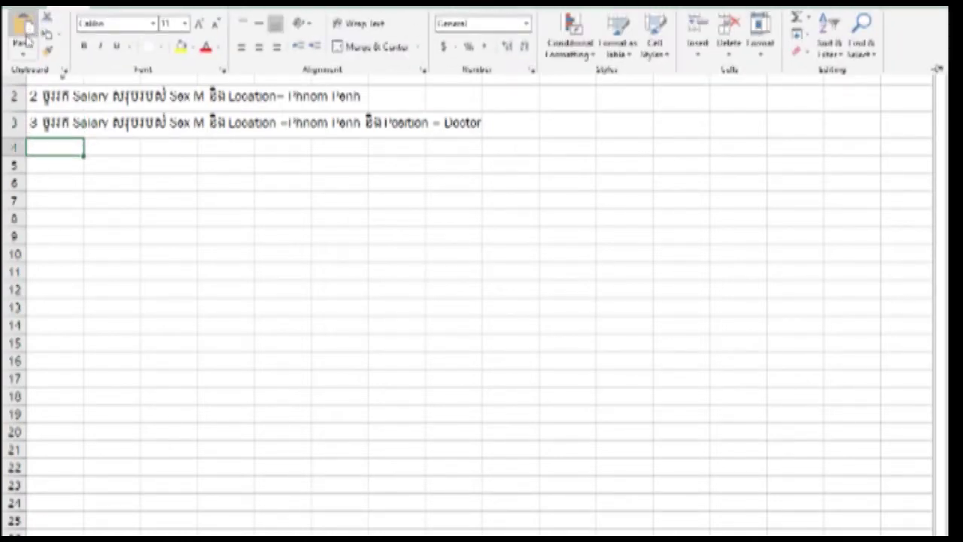
pyautogui.click(26, 55)
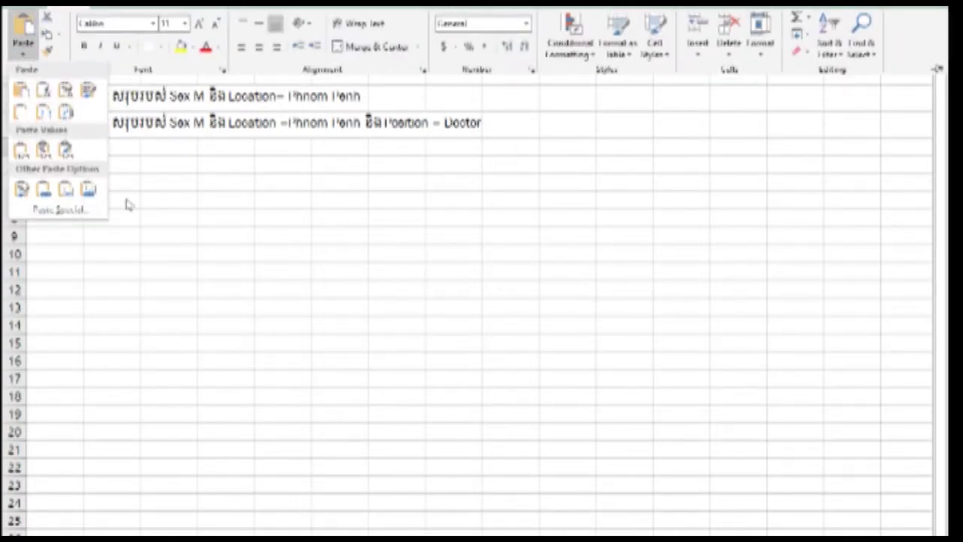
pyautogui.click(23, 91)
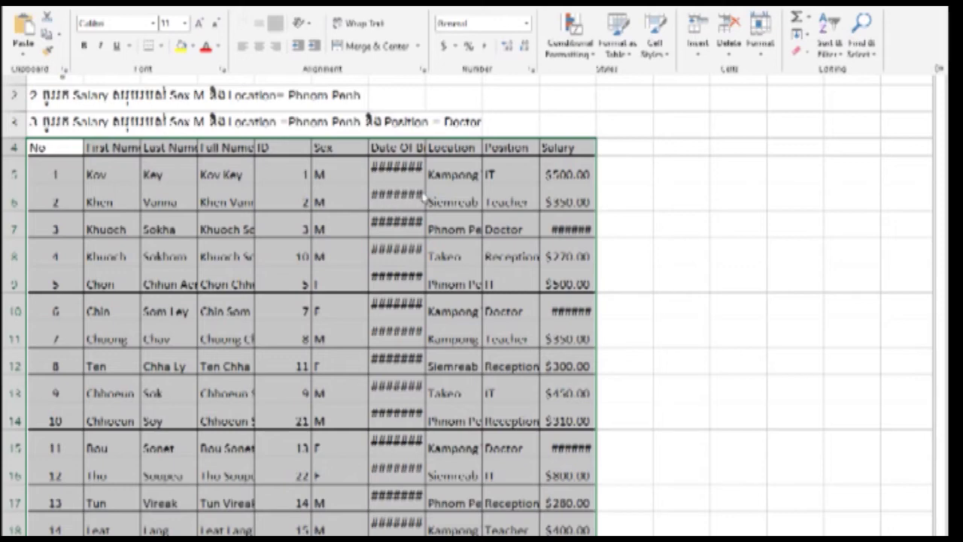
# Paste the employee table again over the same cells, keeping the source column widths
pyautogui.click(24, 51)
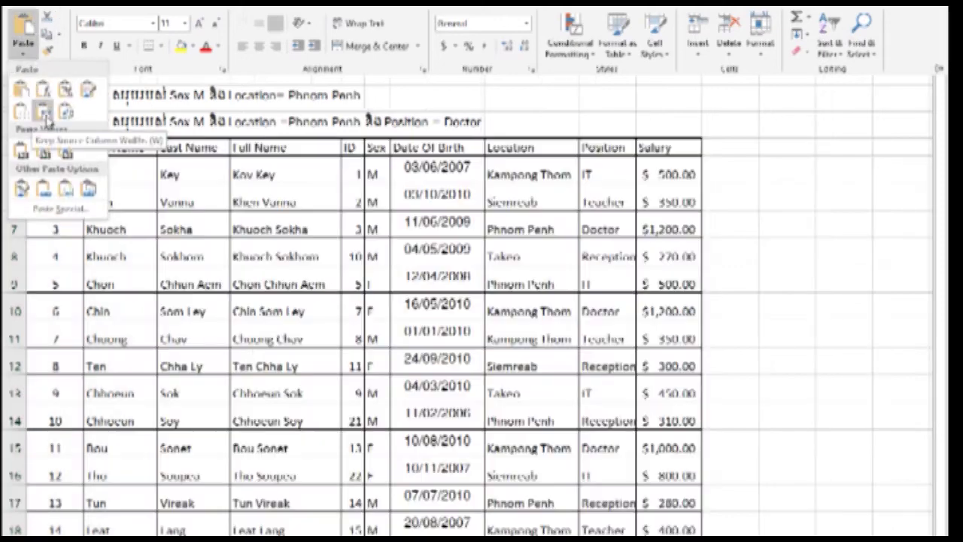
pyautogui.click(43, 112)
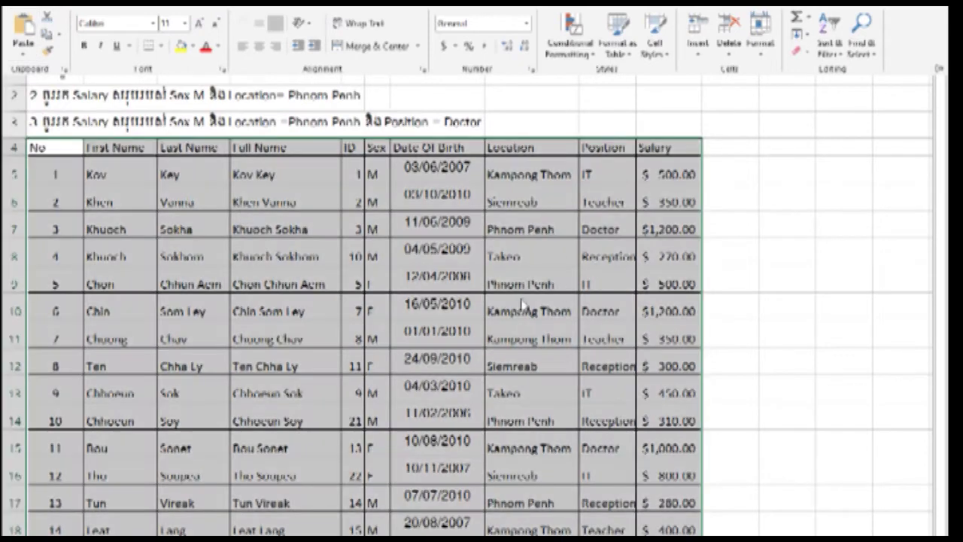
pyautogui.click(527, 382)
pyautogui.click(526, 388)
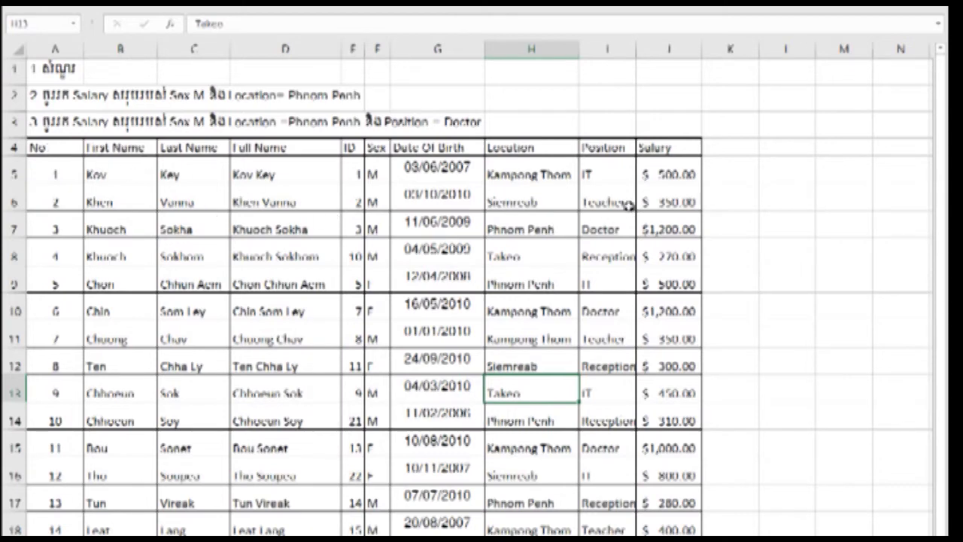
# Enter the label "Answer1" in L5 beside the employee table
pyautogui.click(787, 176)
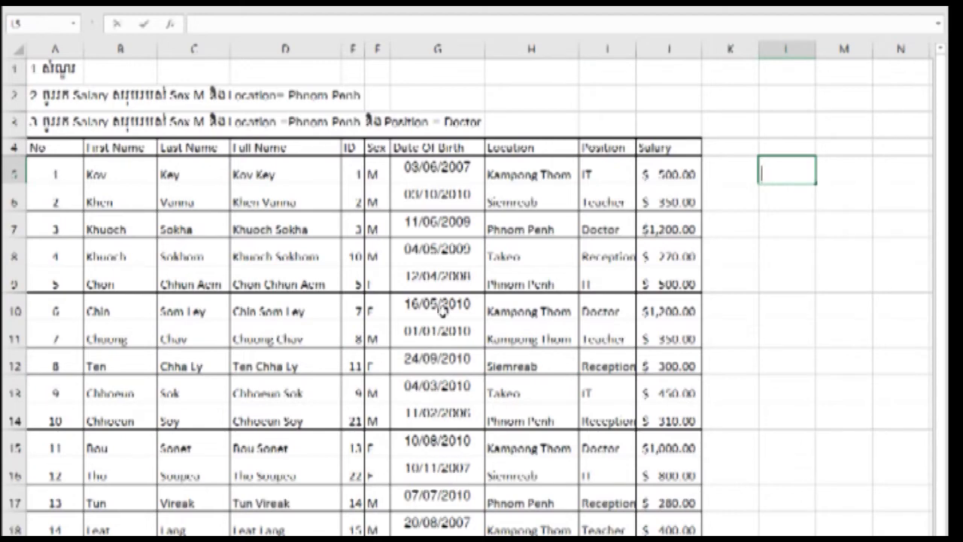
pyautogui.write('Answe')
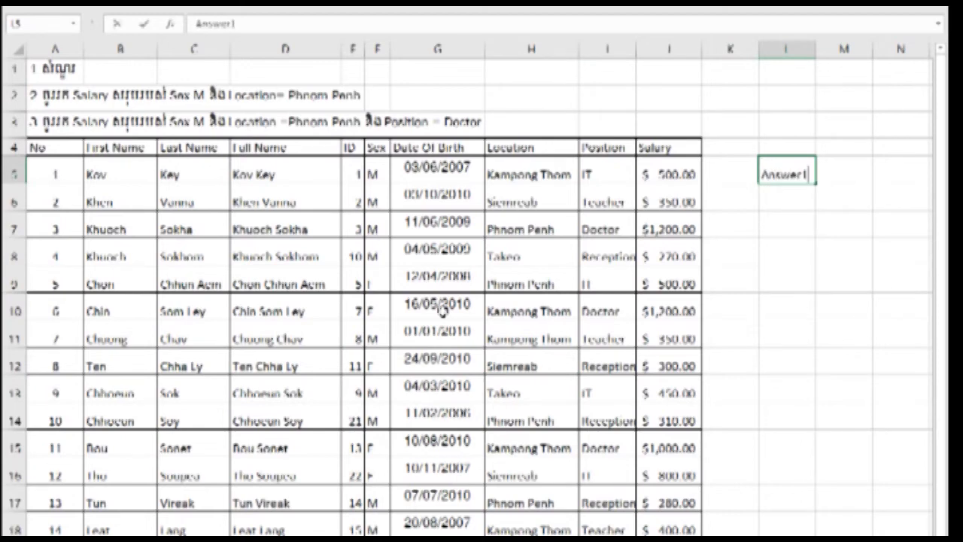
pyautogui.write('r1')
pyautogui.click(847, 173)
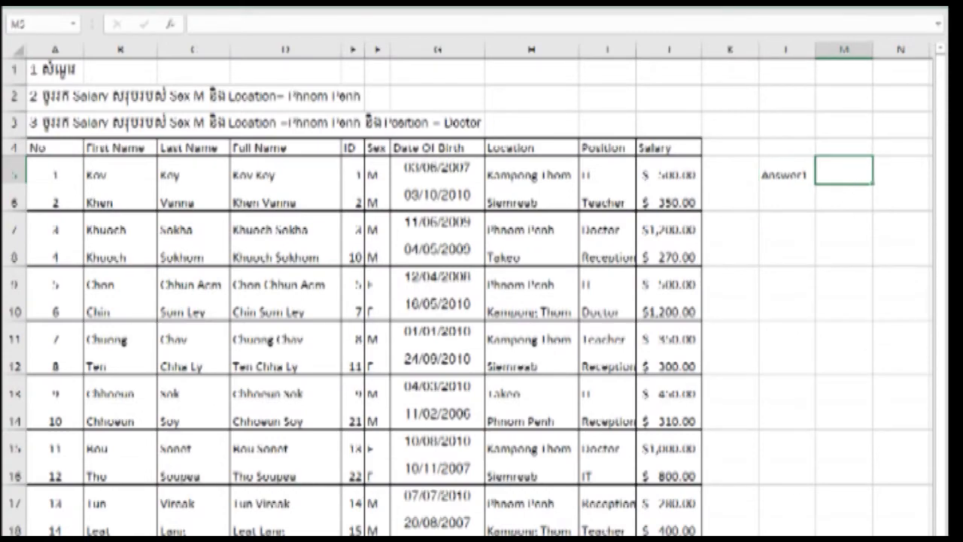
# Widen the Salary column J so the four-digit amounts fit
pyautogui.scroll(1, 646, 511)
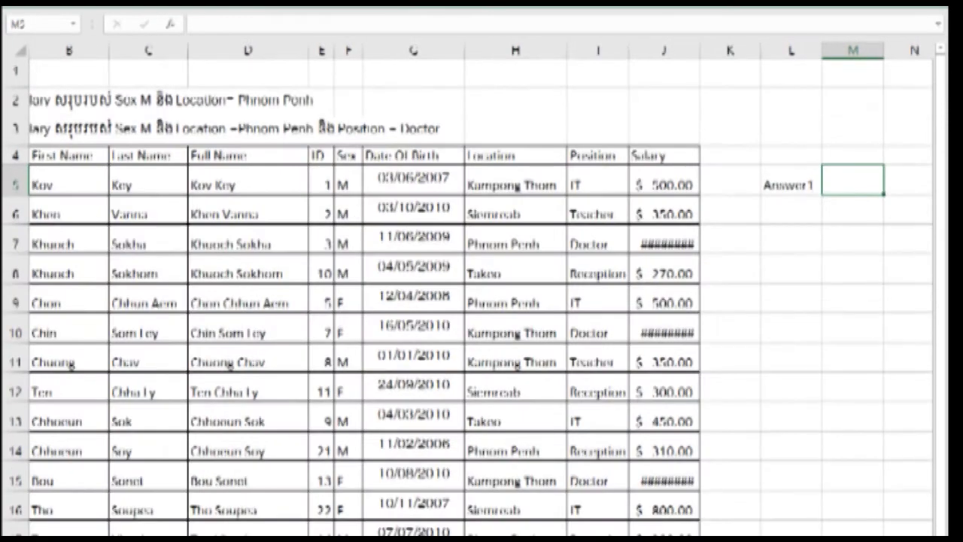
pyautogui.hscroll(-1, 482, 286)
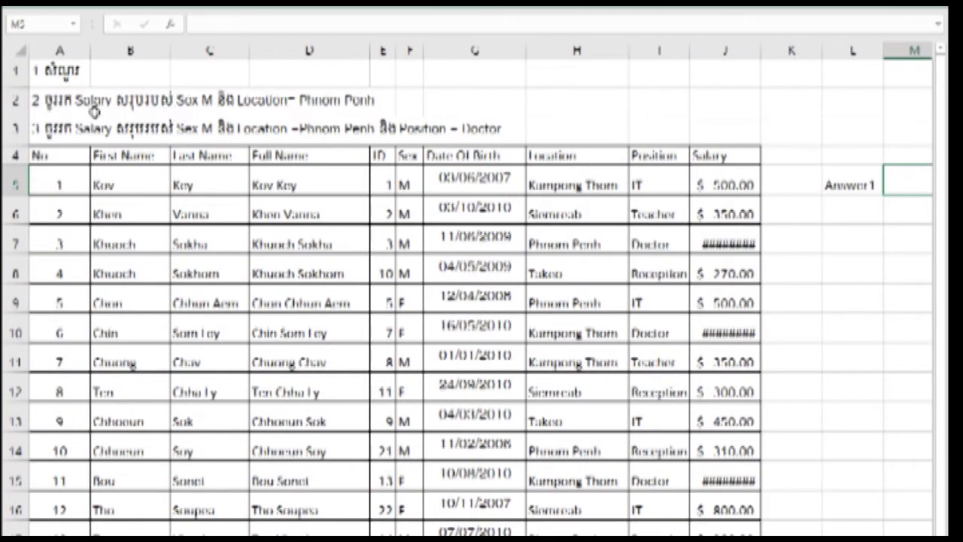
pyautogui.moveTo(761, 51); pyautogui.dragTo(772, 58)
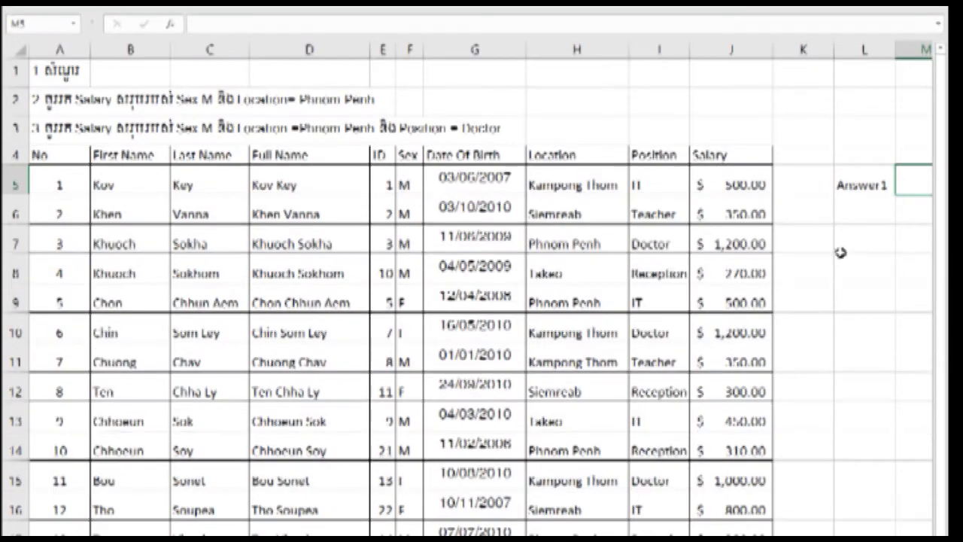
# Start a SUMIFS formula in M5 with the salaries J5:J19 as the sum range
pyautogui.hscroll(1, 817, 494)
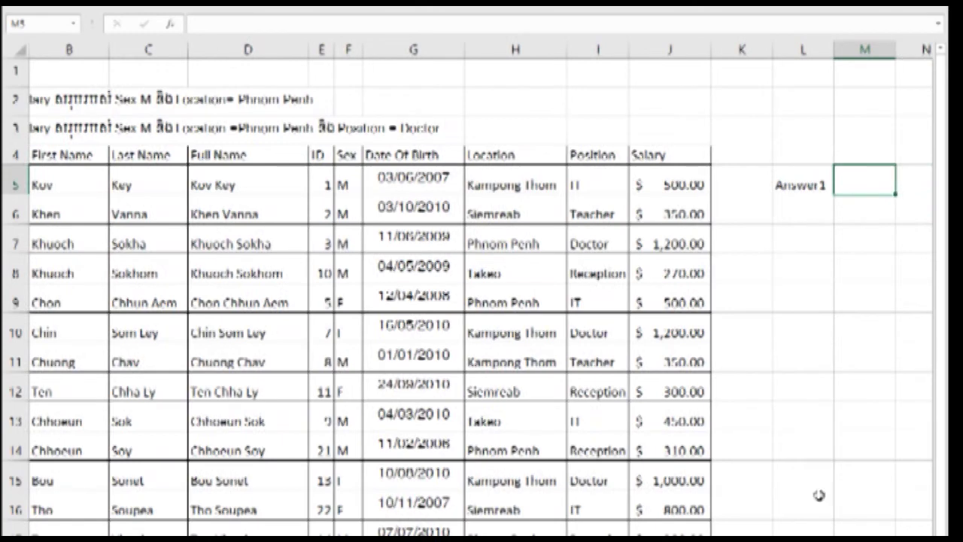
pyautogui.doubleClick(852, 176)
pyautogui.write('=s')
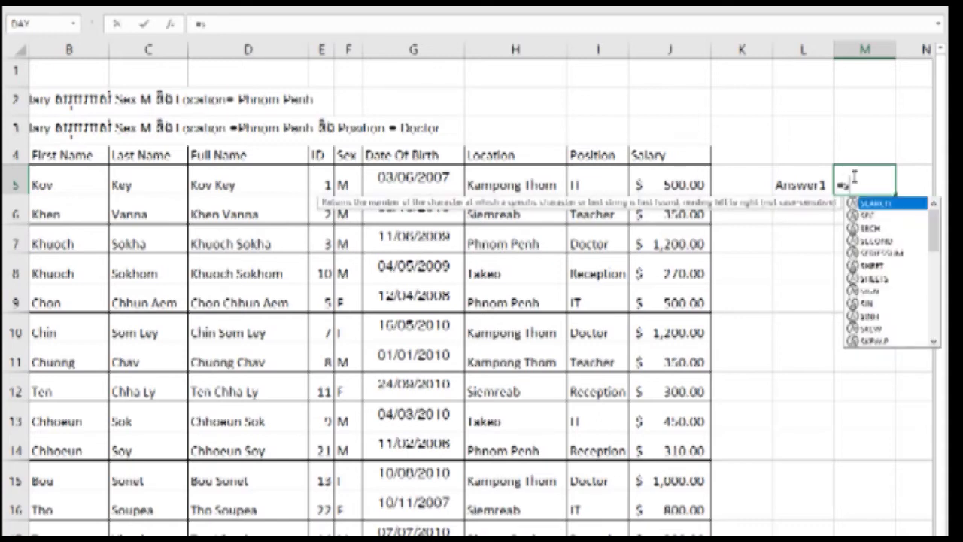
pyautogui.write('um')
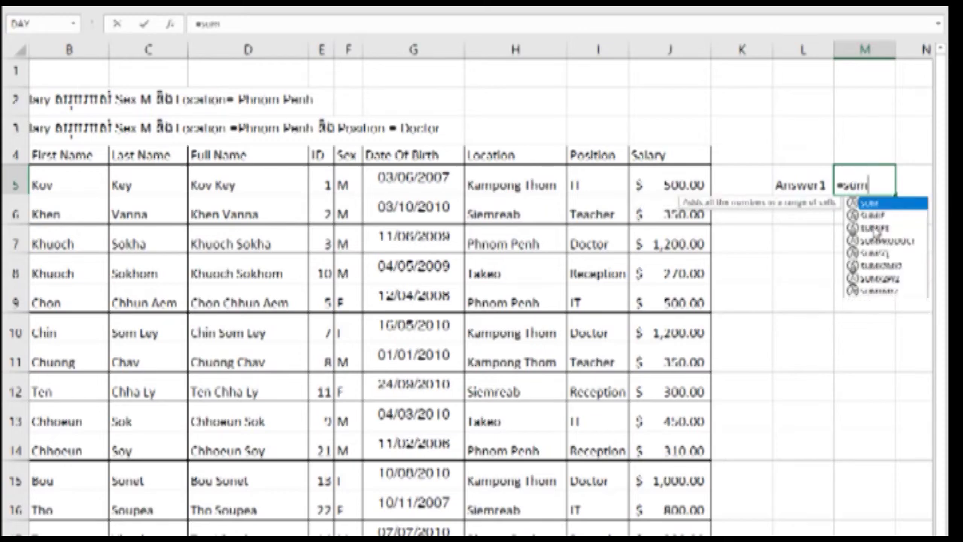
pyautogui.doubleClick(880, 227)
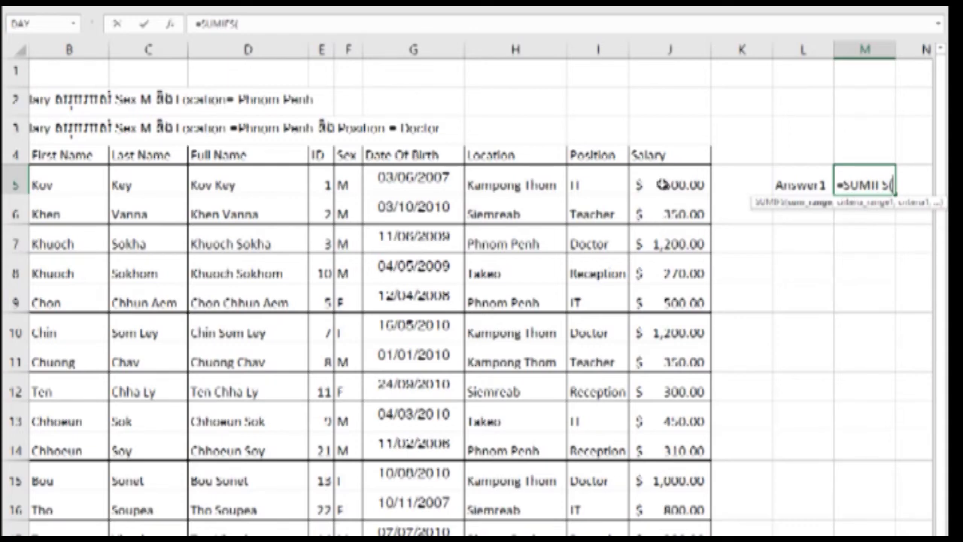
pyautogui.moveTo(664, 178); pyautogui.dragTo(672, 536)
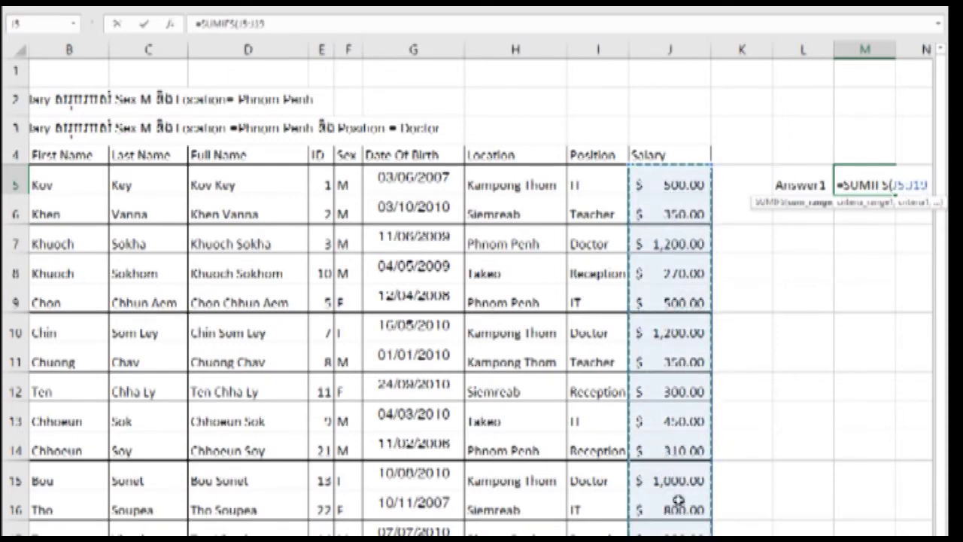
pyautogui.write(',')
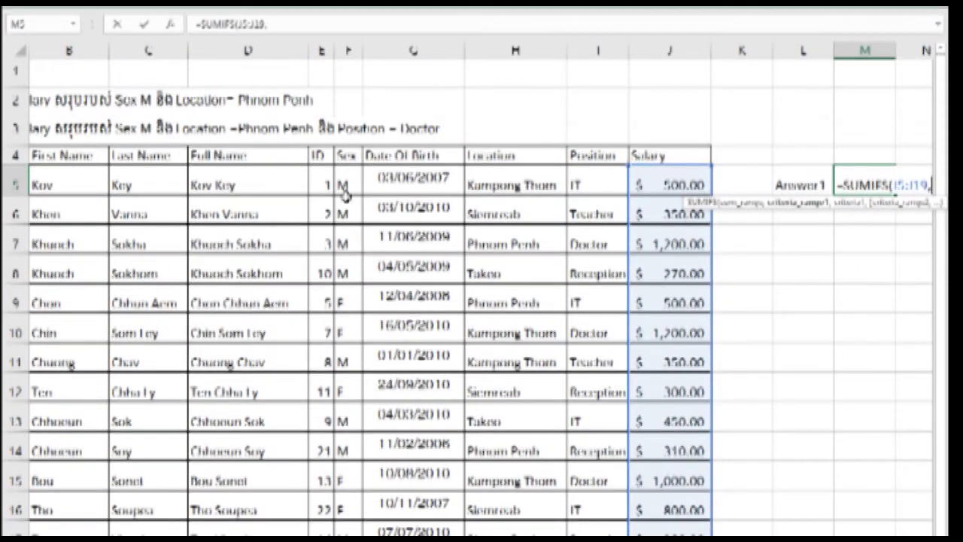
# Add the Sex column F5:F19 as the first criteria range with the criterion "M"
pyautogui.moveTo(343, 188); pyautogui.dragTo(346, 541)
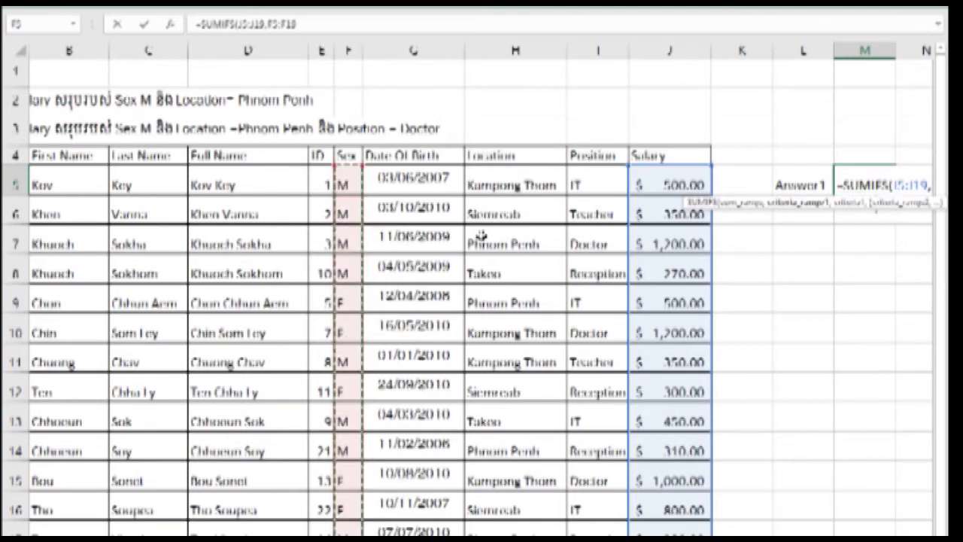
pyautogui.write(',')
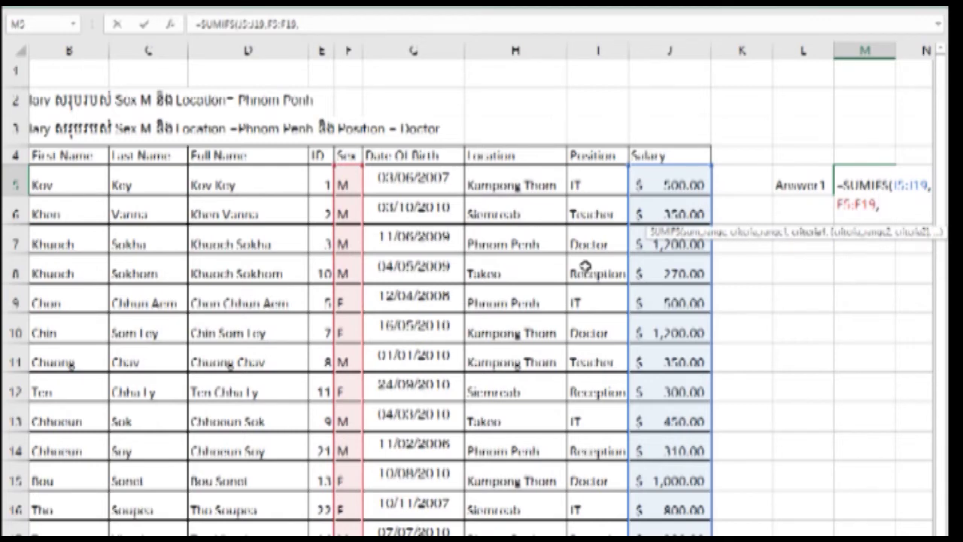
pyautogui.write('"M",')
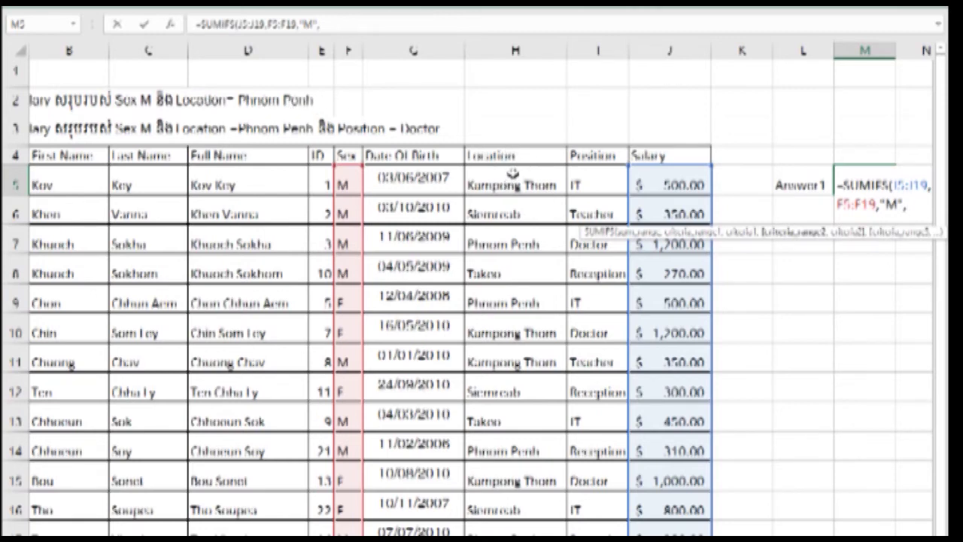
# Add the Location column H5:H19 with the criterion "Phnom Penh" to the M5 SUMIFS formula and complete it, accepting the proposed correction
pyautogui.moveTo(511, 174); pyautogui.dragTo(514, 536)
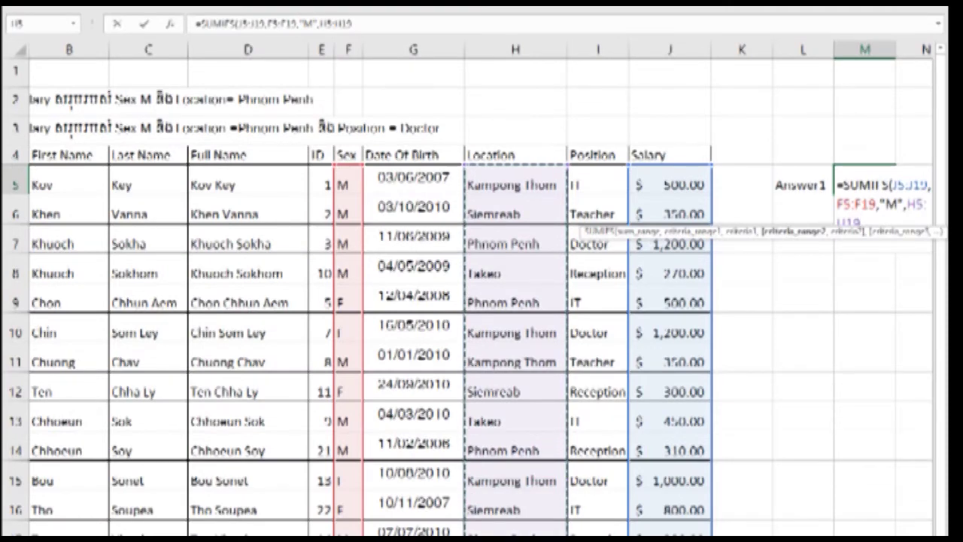
pyautogui.write(',"P')
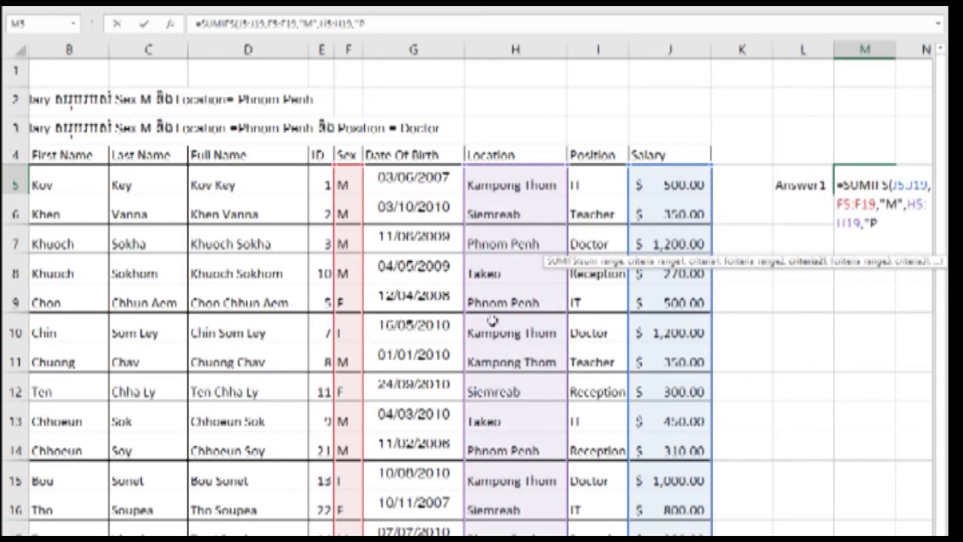
pyautogui.write('om Penh')
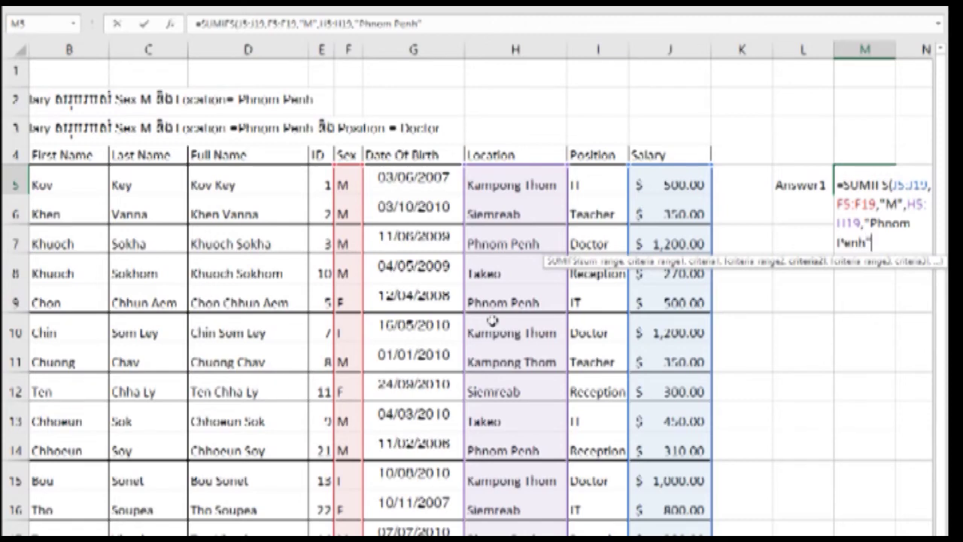
pyautogui.write('",')
pyautogui.press('BackSpace')
pyautogui.press('Return')
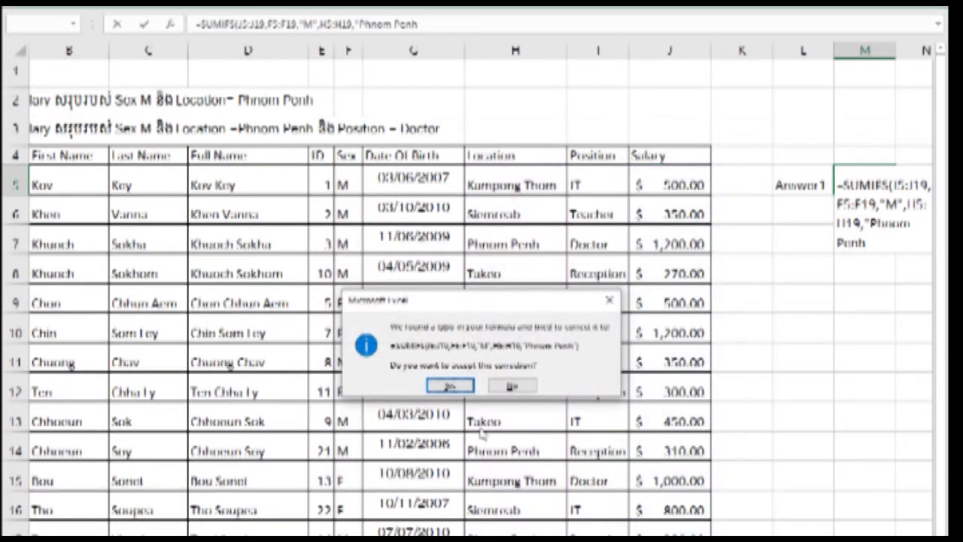
pyautogui.click(456, 386)
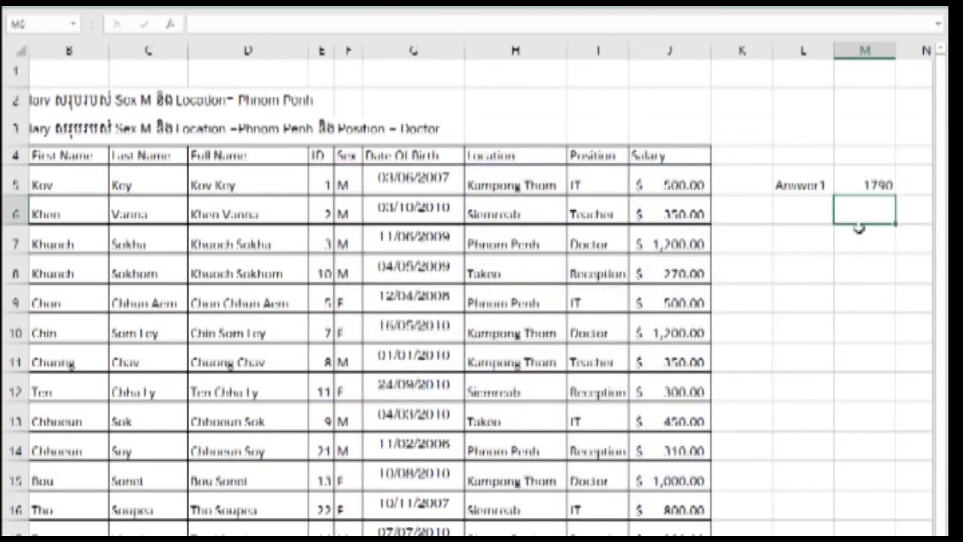
# Apply the dollar accounting number format to the answer cells M5:M19
pyautogui.click(868, 186)
pyautogui.moveTo(869, 186); pyautogui.dragTo(871, 537)
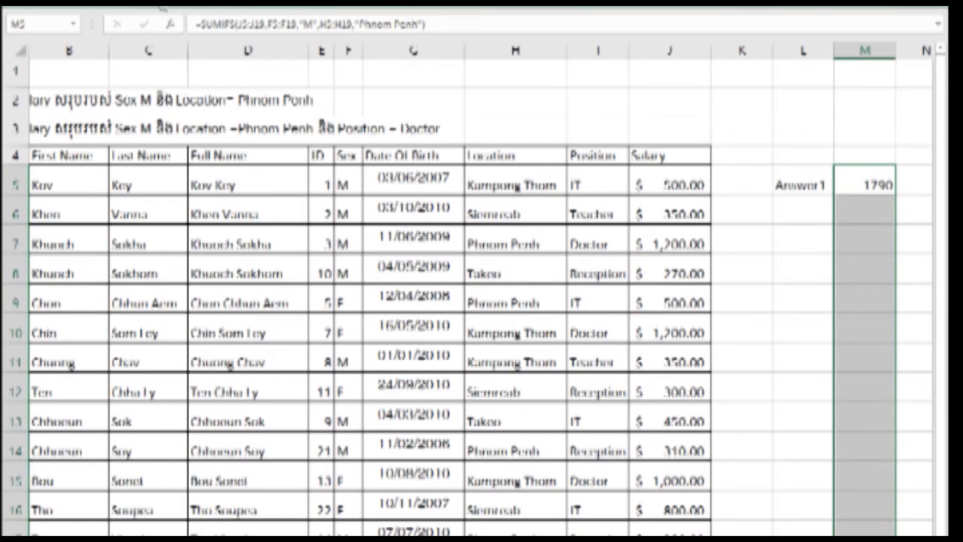
pyautogui.click(66, 6)
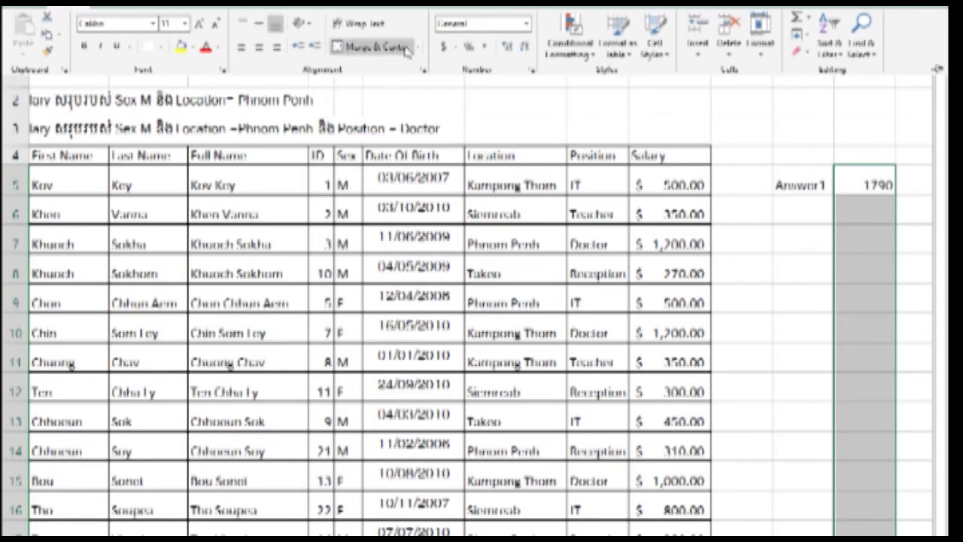
pyautogui.click(444, 49)
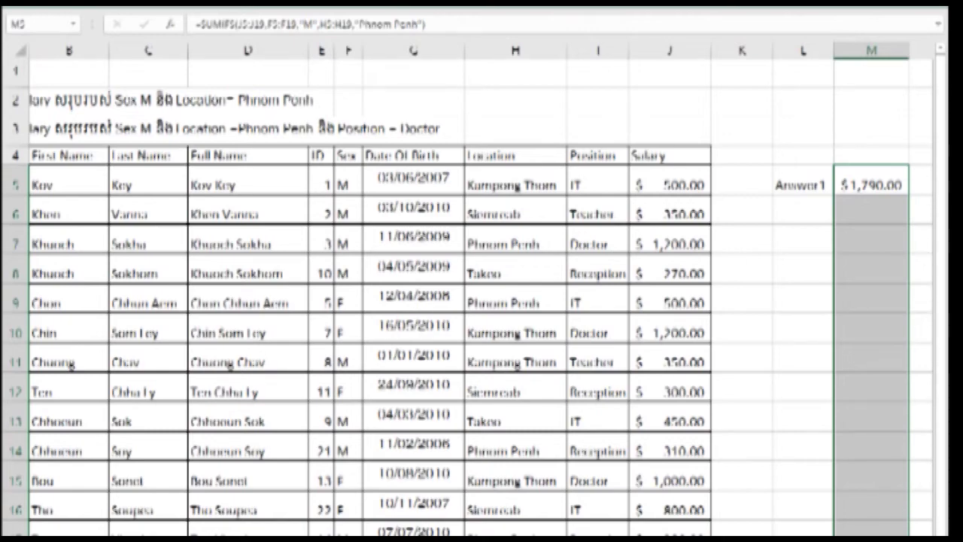
# Enter a cross-check in N5 that adds the matching salaries directly with =J7+J14+J17
pyautogui.scroll(-2, 858, 297)
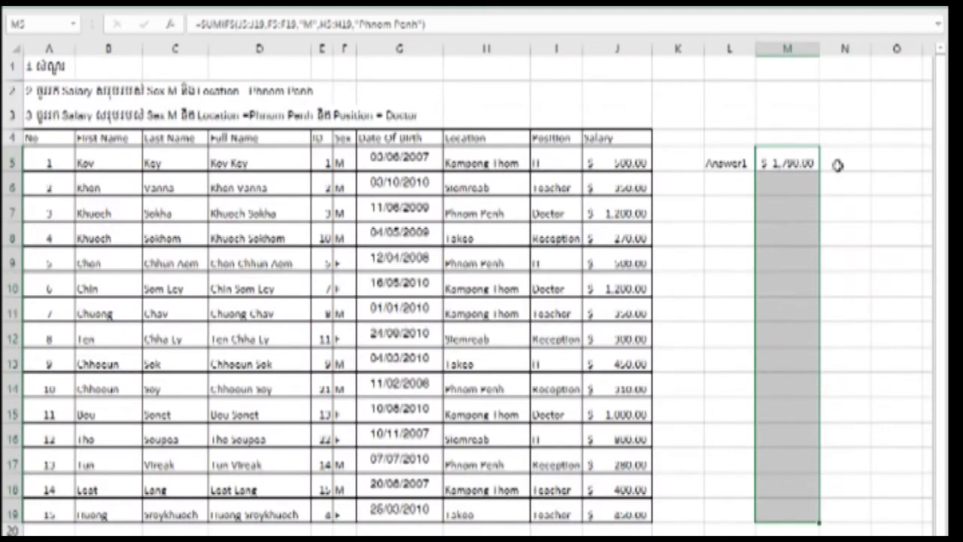
pyautogui.click(838, 164)
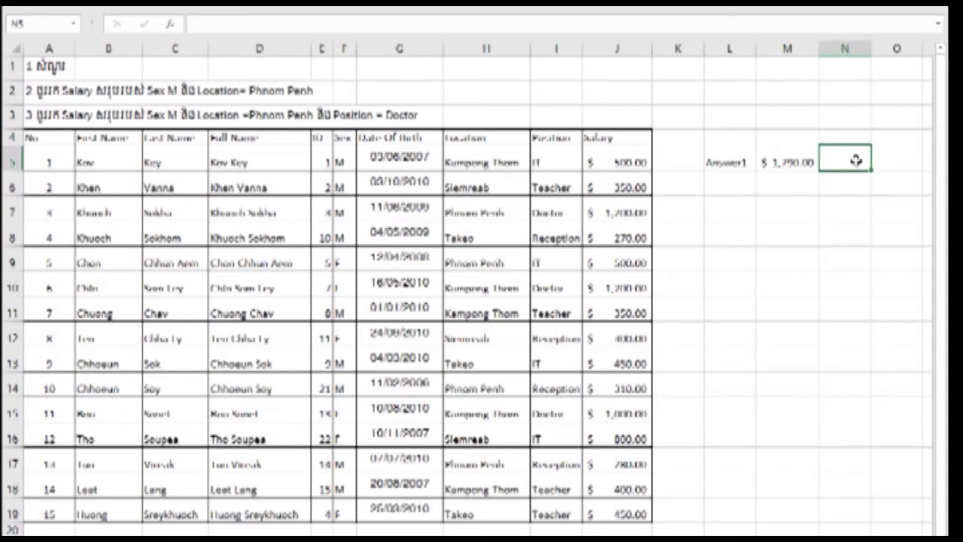
pyautogui.write('=')
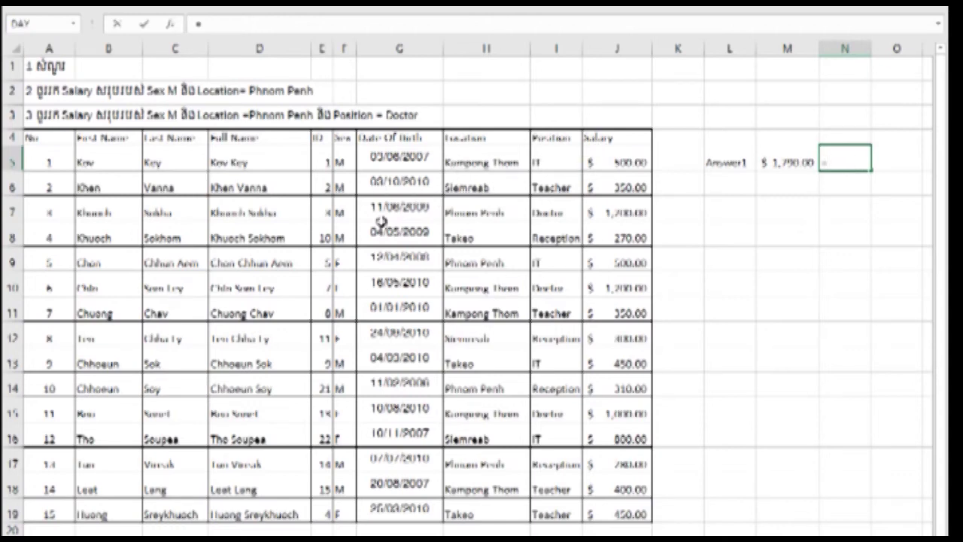
pyautogui.click(615, 216)
pyautogui.write('+')
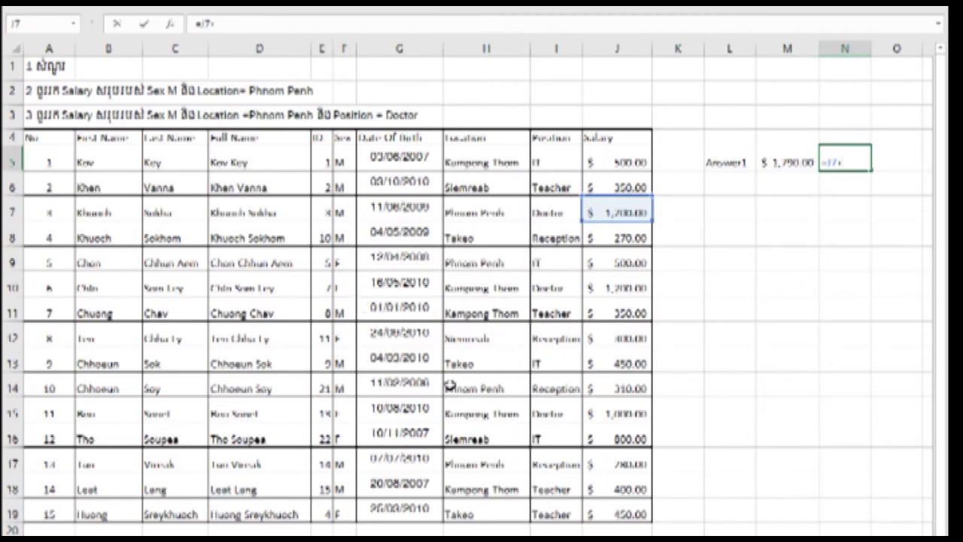
pyautogui.click(618, 391)
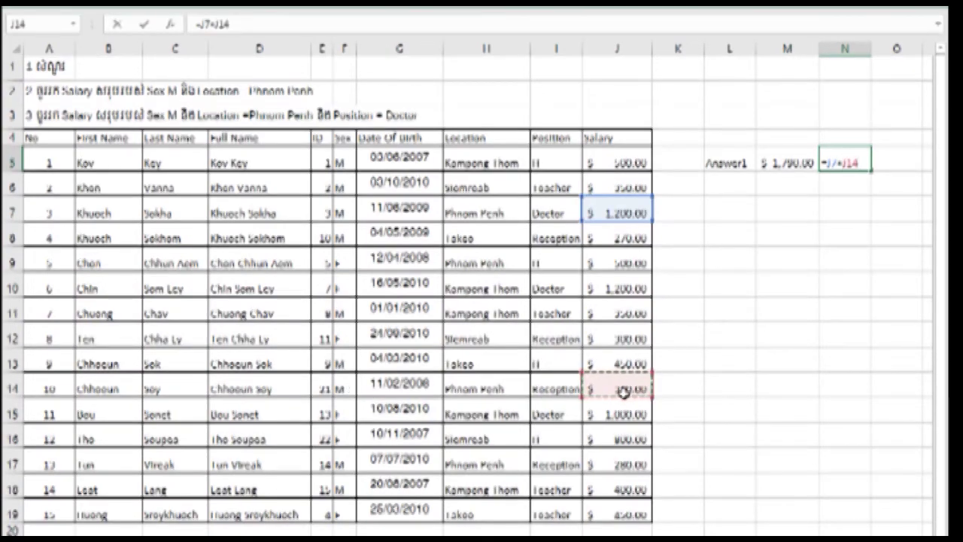
pyautogui.write('+')
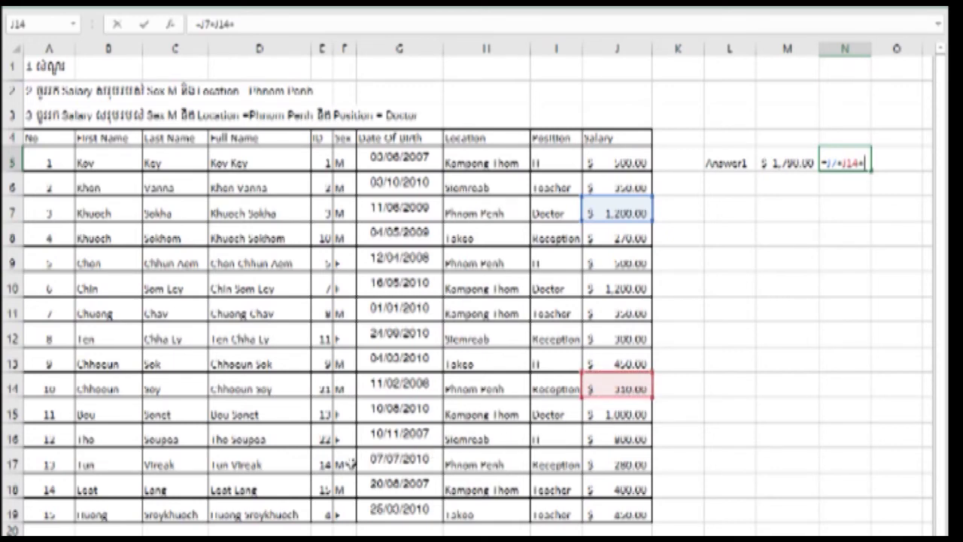
pyautogui.click(615, 467)
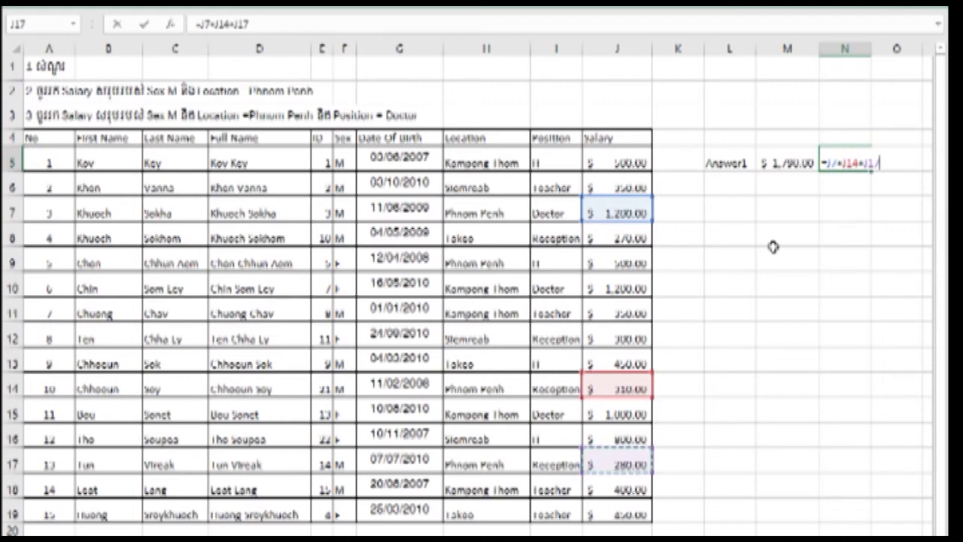
pyautogui.press('Return')
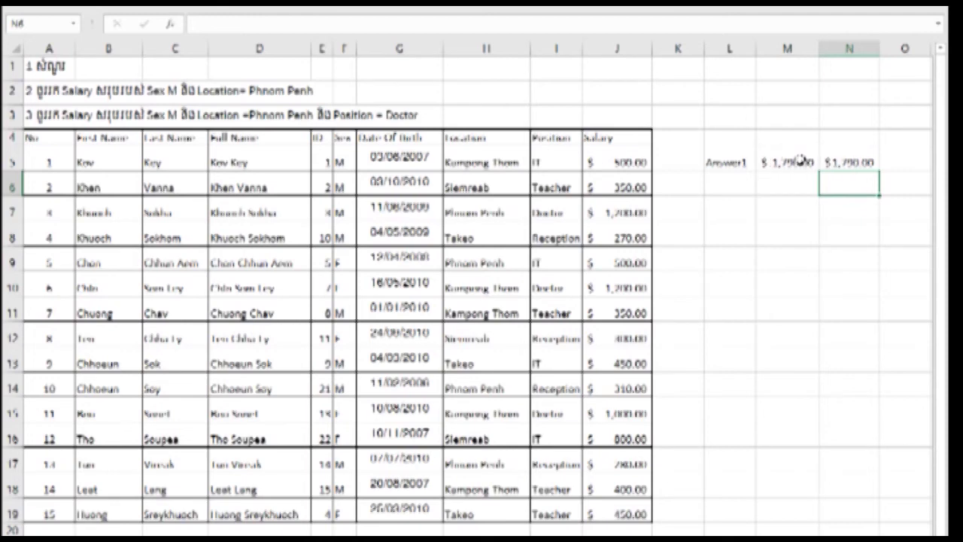
# Enter the label "Answer2" in L6 and start a SUMIFS formula in M6 with J5:J19 as the sum range
pyautogui.click(712, 187)
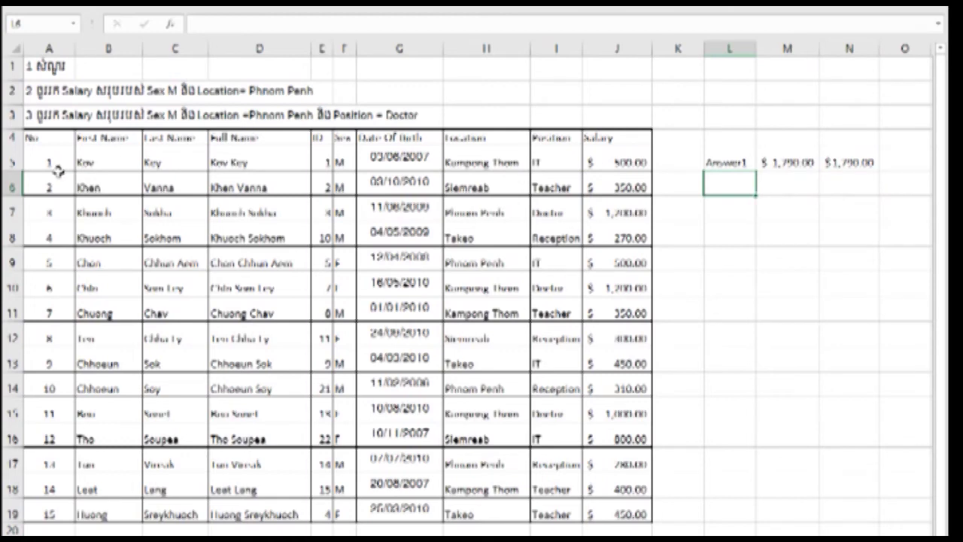
pyautogui.write('Answer2')
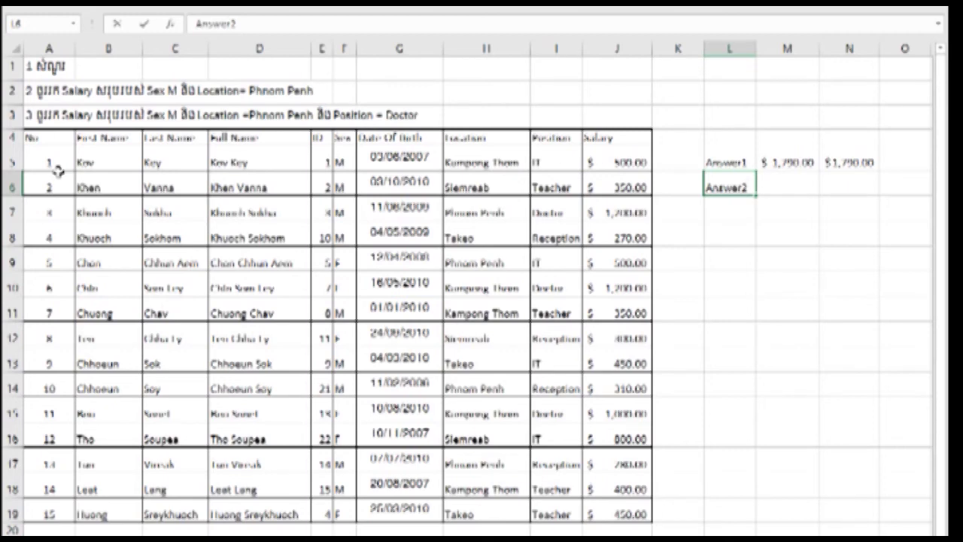
pyautogui.click(784, 185)
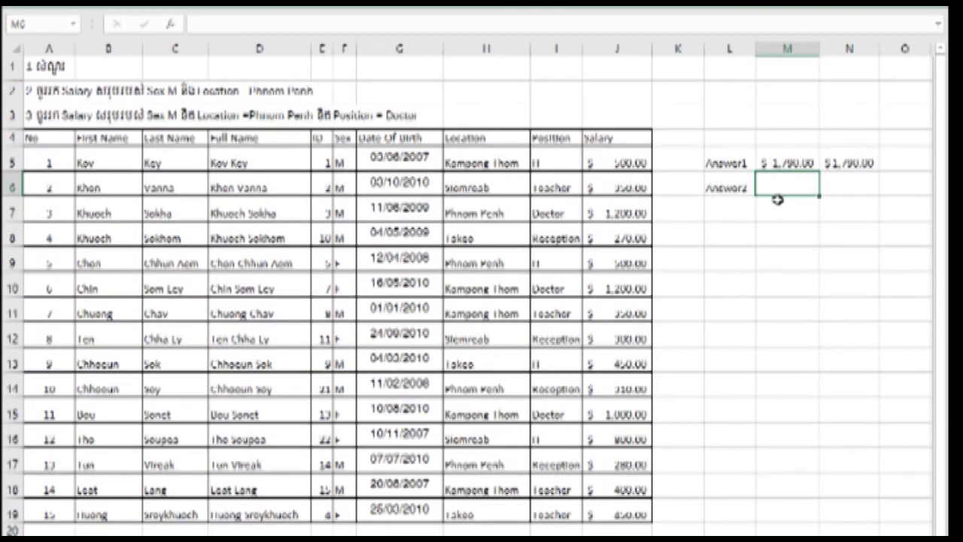
pyautogui.write('=s')
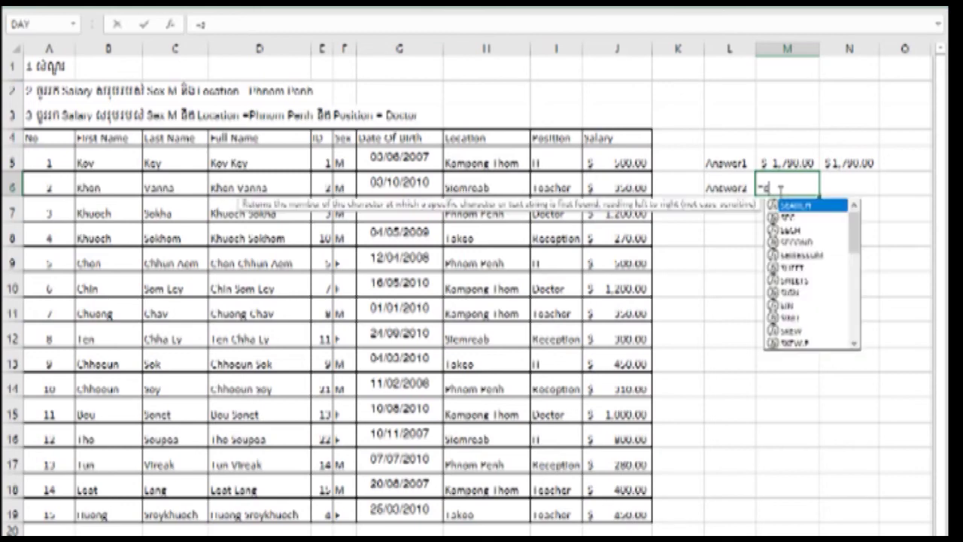
pyautogui.write('um')
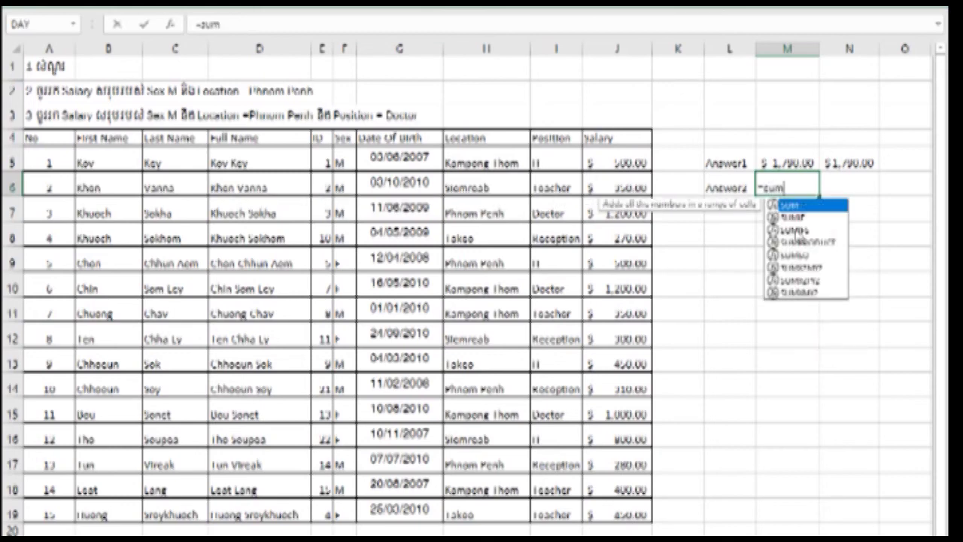
pyautogui.doubleClick(797, 230)
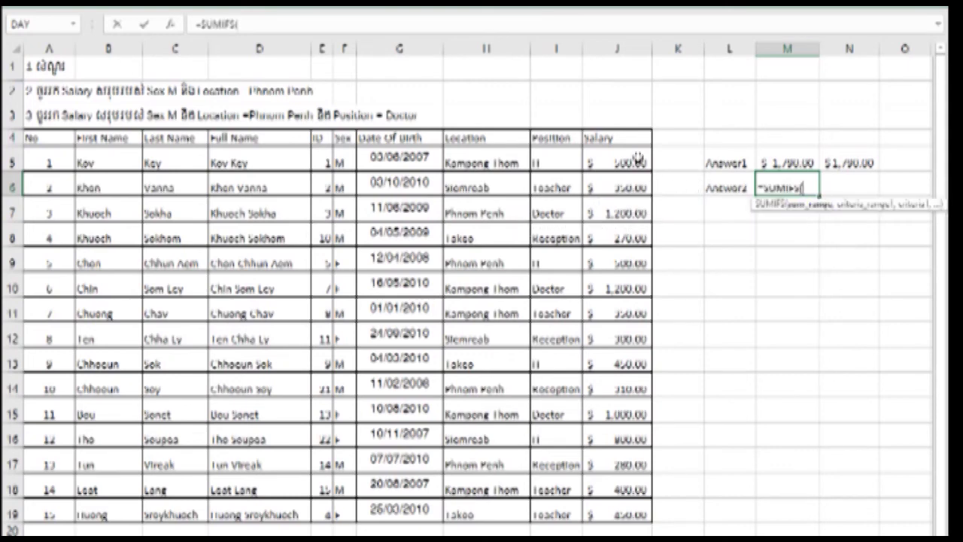
pyautogui.moveTo(638, 158); pyautogui.dragTo(643, 514)
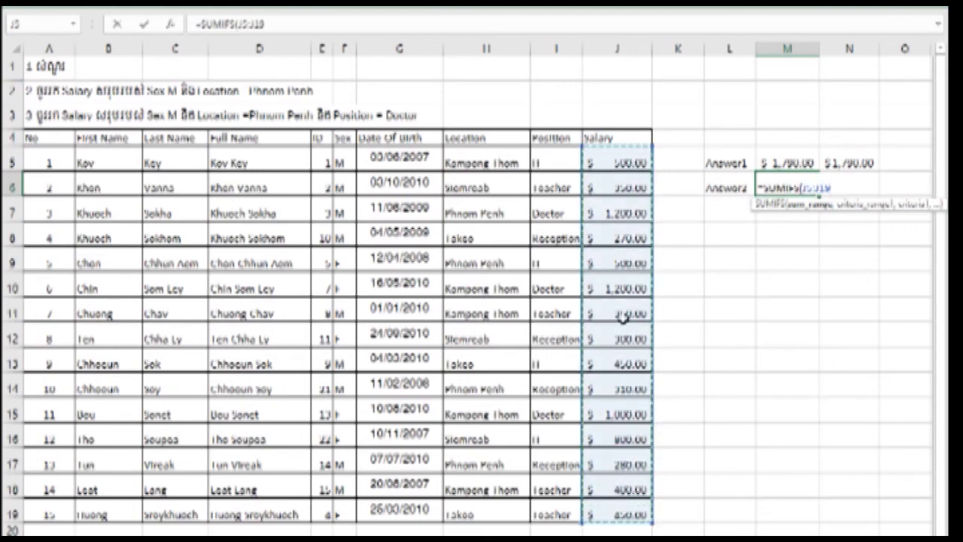
pyautogui.write(',')
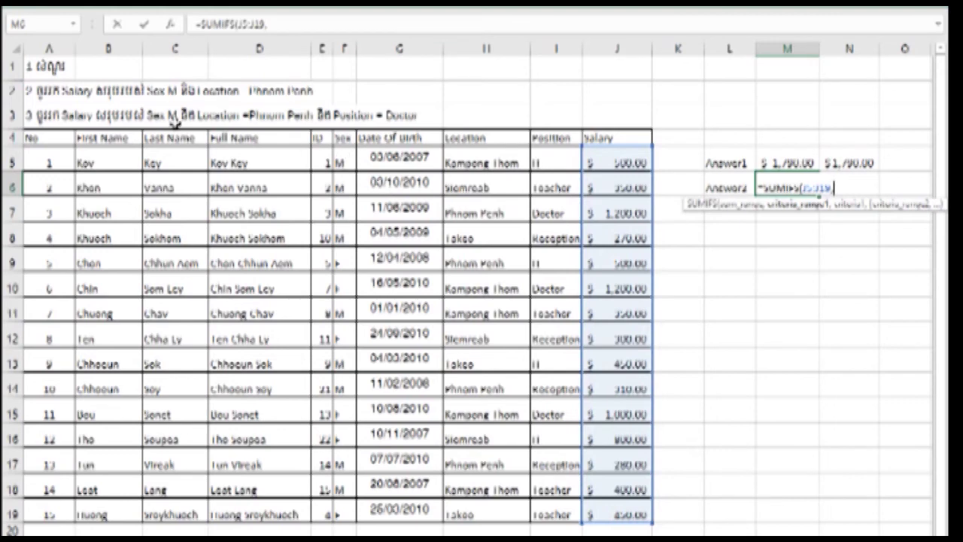
# Add the Sex column F5:F19 as the first criteria range in the M6 formula, using cell F5 as its criterion
pyautogui.moveTo(344, 154); pyautogui.dragTo(350, 511)
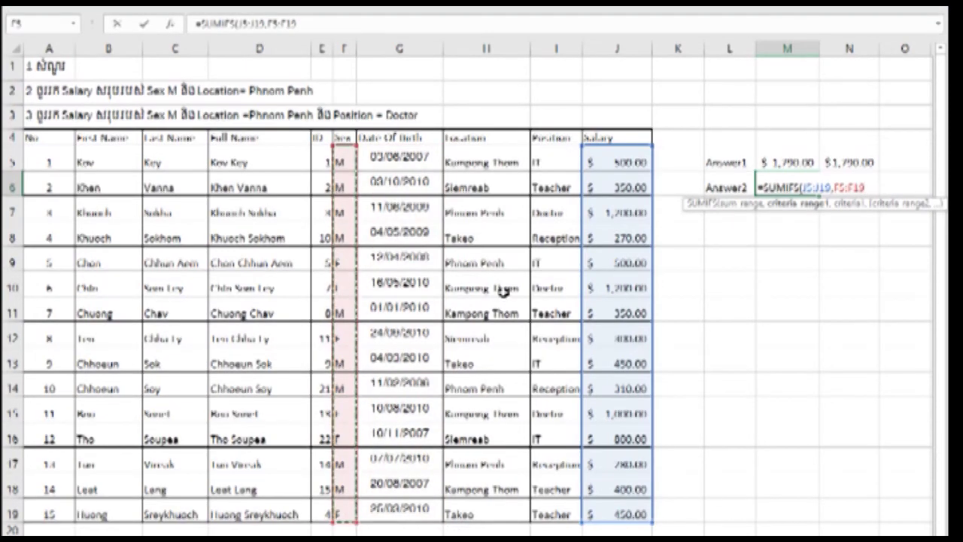
pyautogui.write(',')
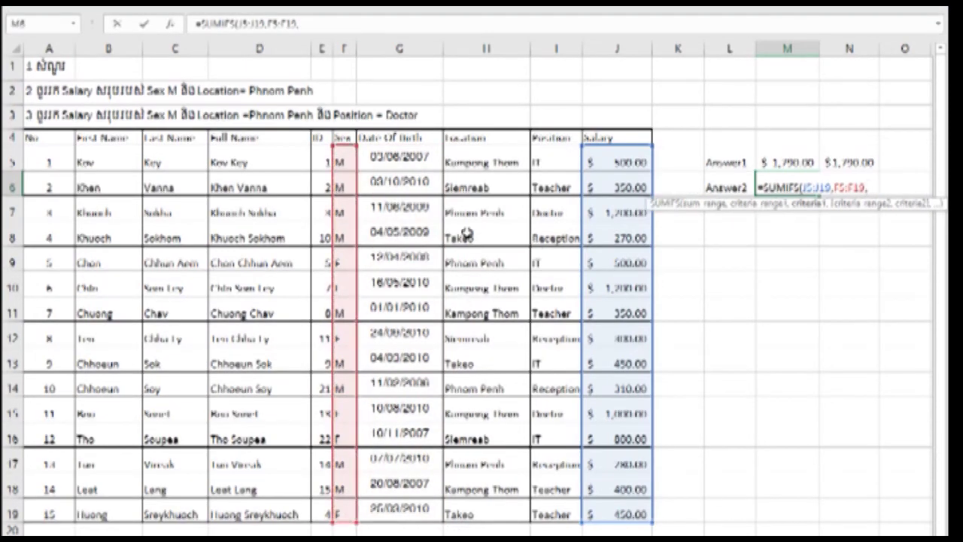
pyautogui.click(342, 159)
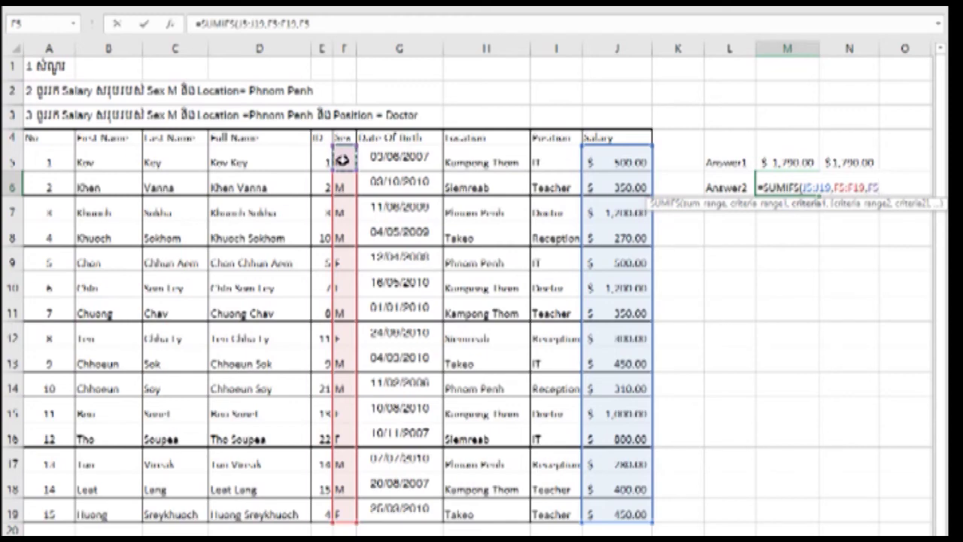
pyautogui.write(',')
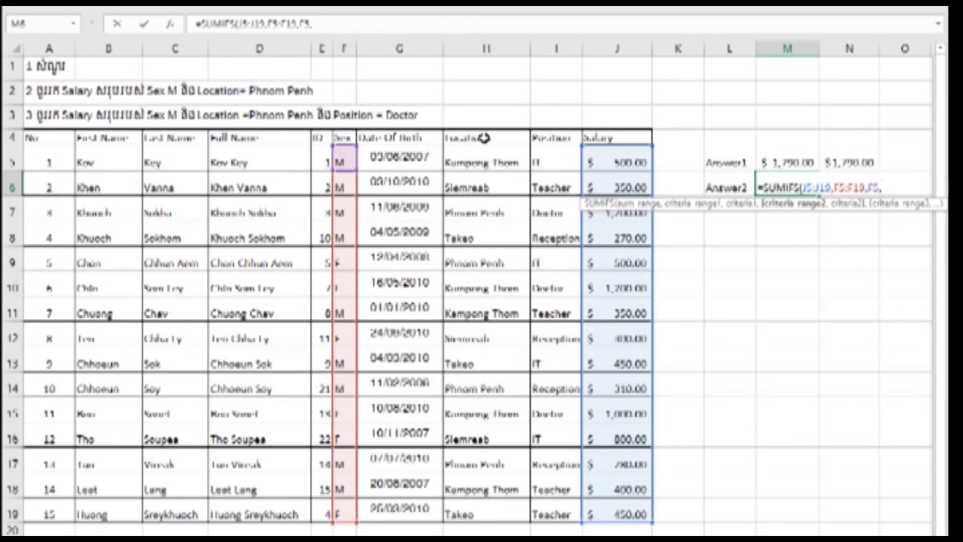
# Add the Location column H5:H19 as the second criteria range, using cell H7 (Phnom Penh) as its criterion
pyautogui.moveTo(493, 155); pyautogui.dragTo(486, 499)
pyautogui.write(',')
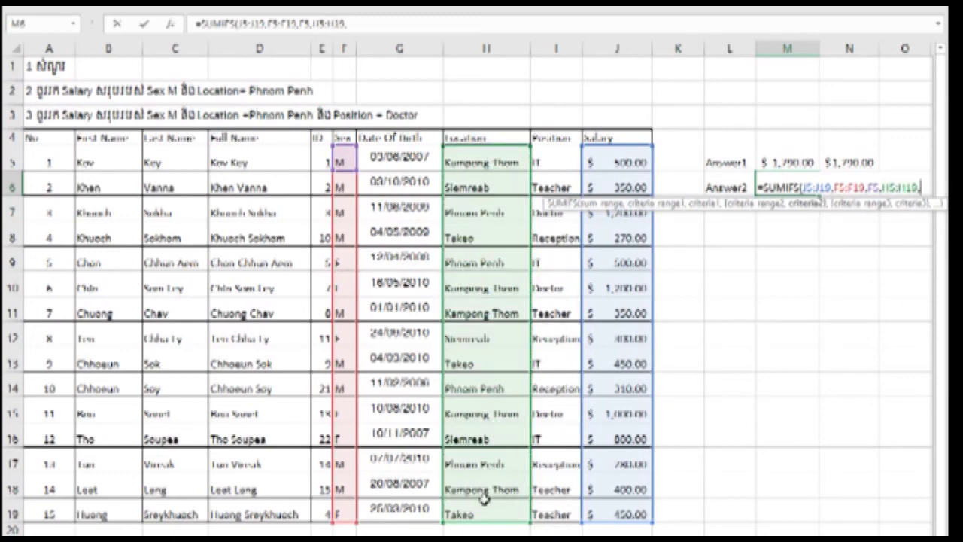
pyautogui.click(478, 214)
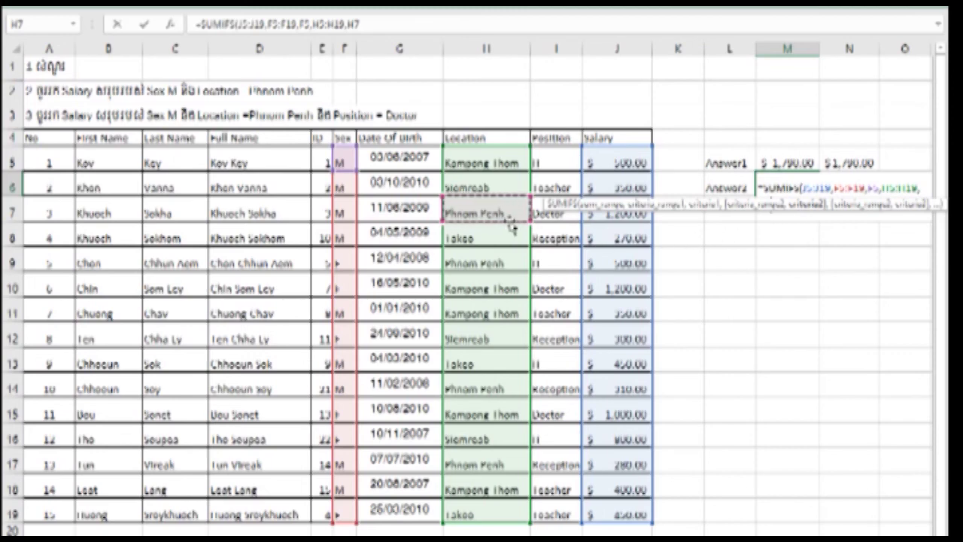
pyautogui.write(',')
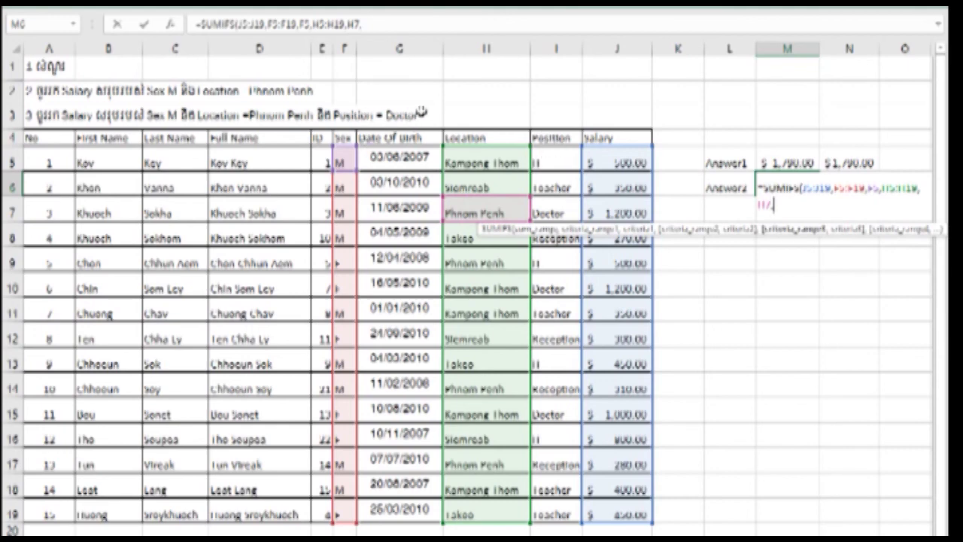
# Add the Position column I5:I19 with cell I7 (Doctor) as the third criterion and complete the M6 formula
pyautogui.moveTo(557, 162)
pyautogui.mouseDown()
pyautogui.moveTo(544, 325)
pyautogui.moveTo(549, 456)
pyautogui.moveTo(564, 510)
pyautogui.mouseUp()
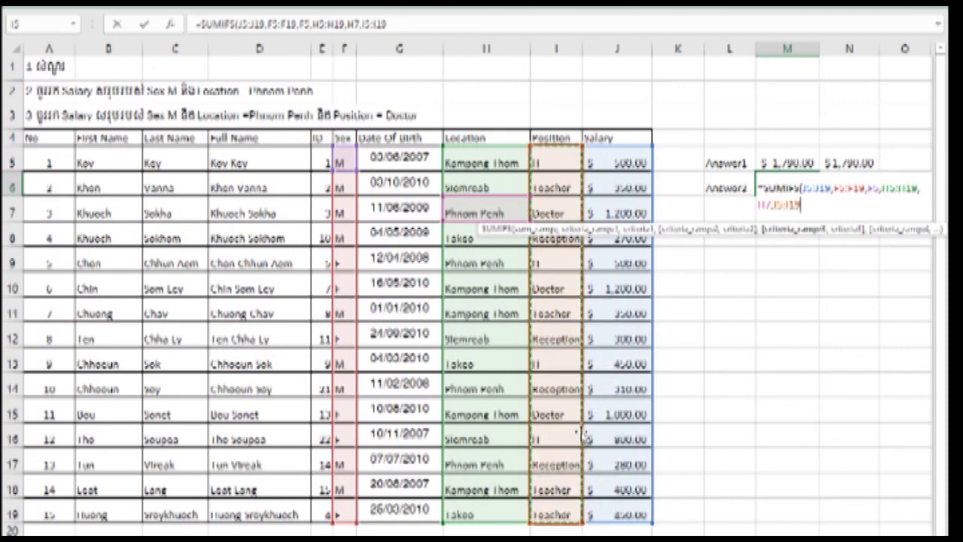
pyautogui.write(',')
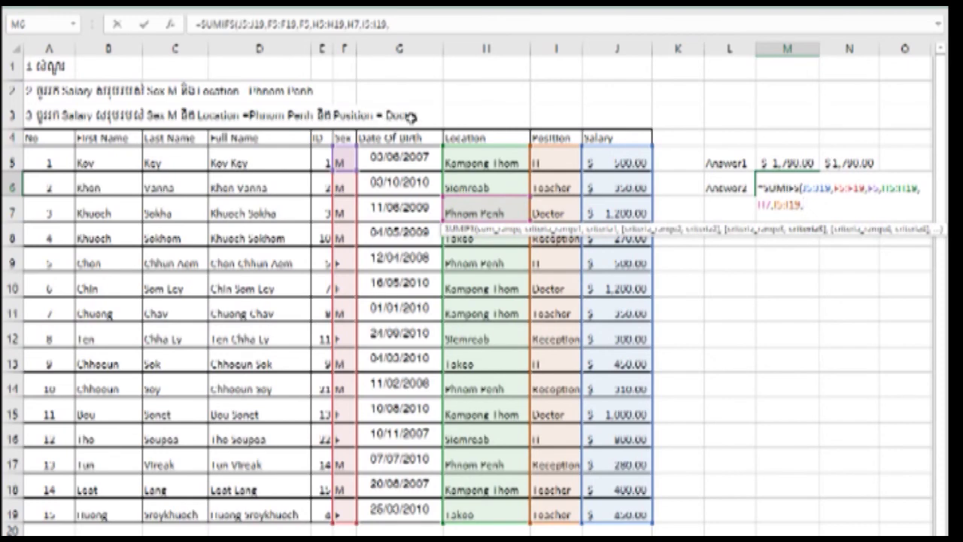
pyautogui.click(557, 214)
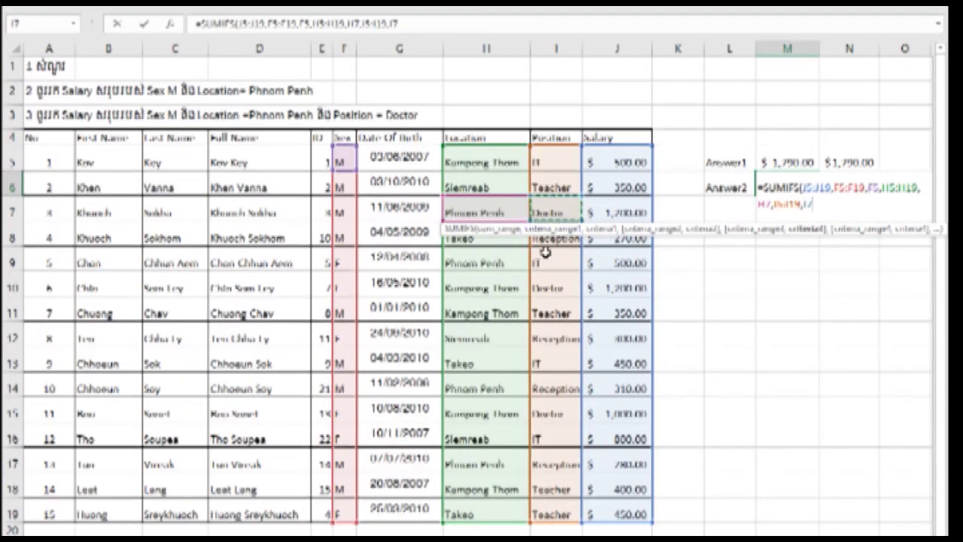
pyautogui.press('Return')
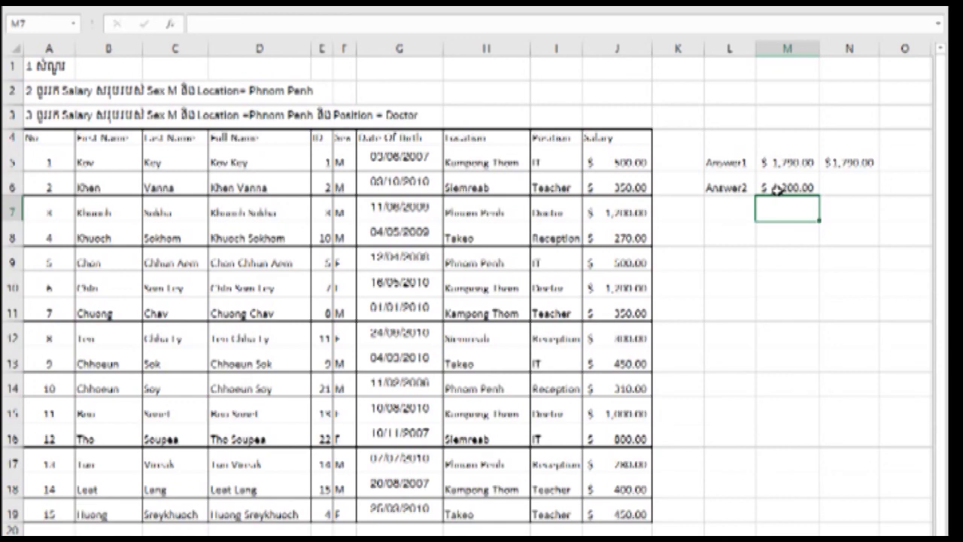
# Enter a cross-check in N6 that references the single matching salary with =J7
pyautogui.click(841, 186)
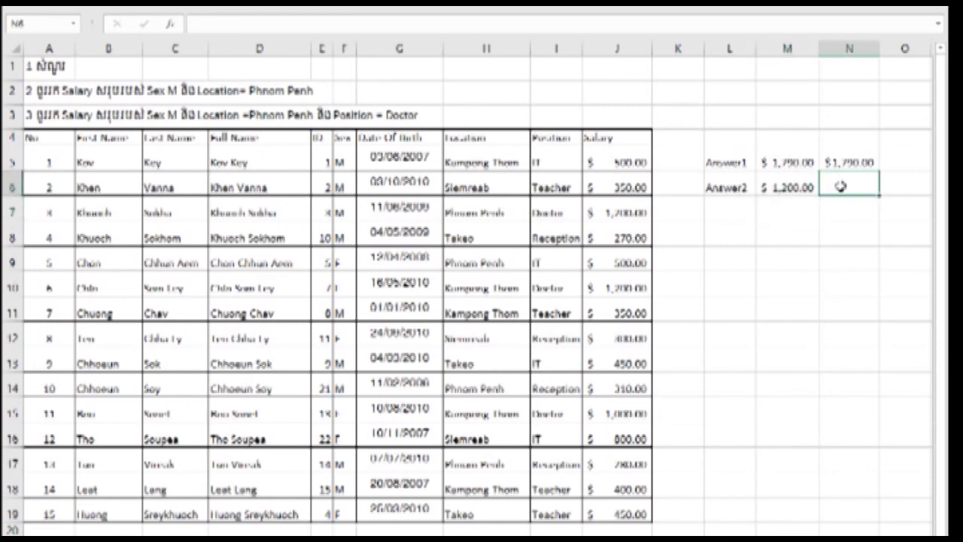
pyautogui.write('=')
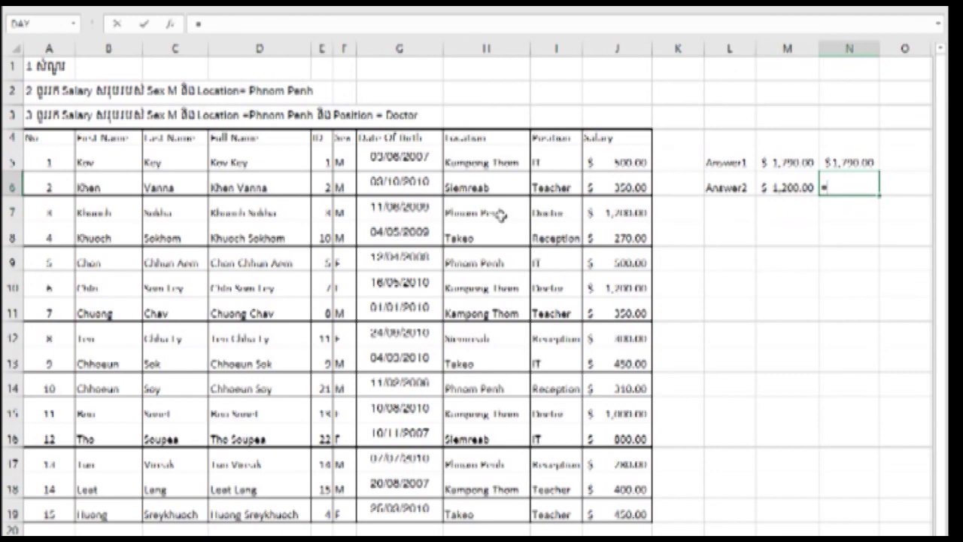
pyautogui.click(629, 213)
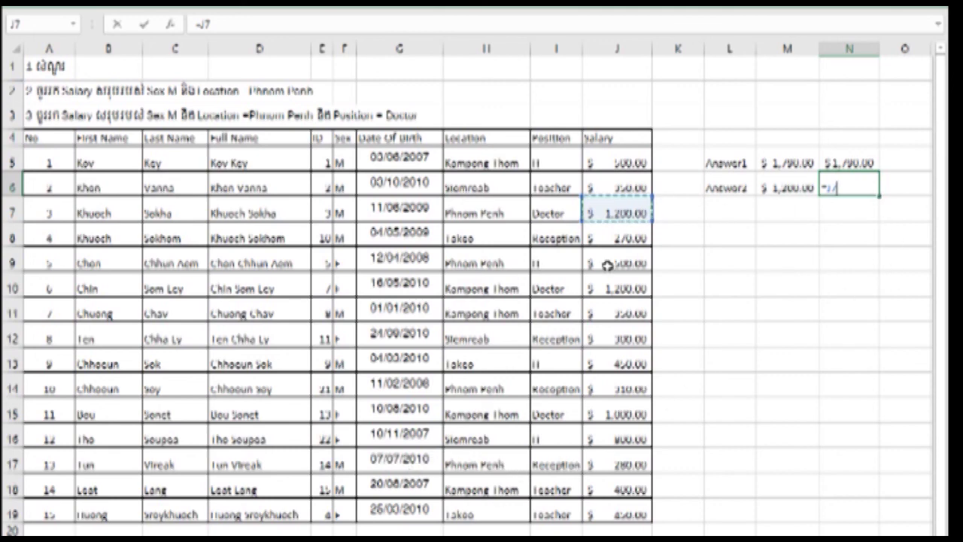
pyautogui.press('Return')
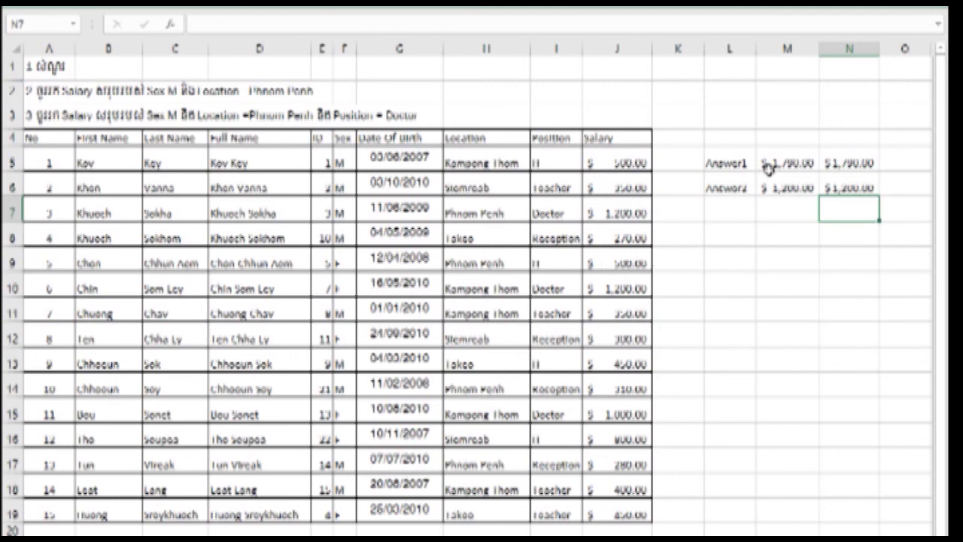